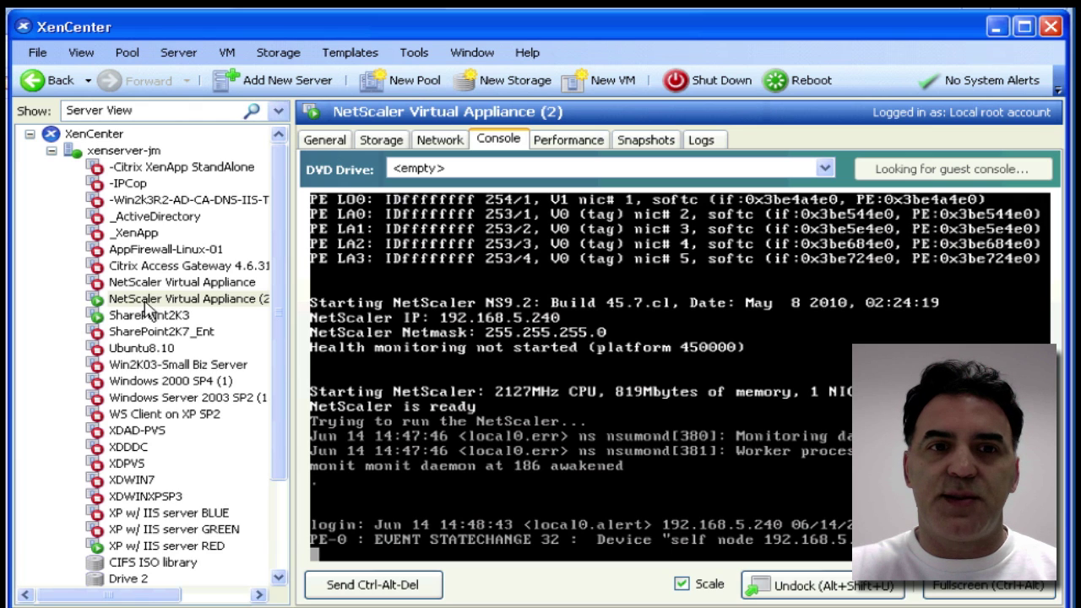
Select the NetScaler Virtual Appliance (2) VM and then the SharePoint2K3 VM in XenCenter.
{"action": "left_click", "coordinate": [150, 306]}
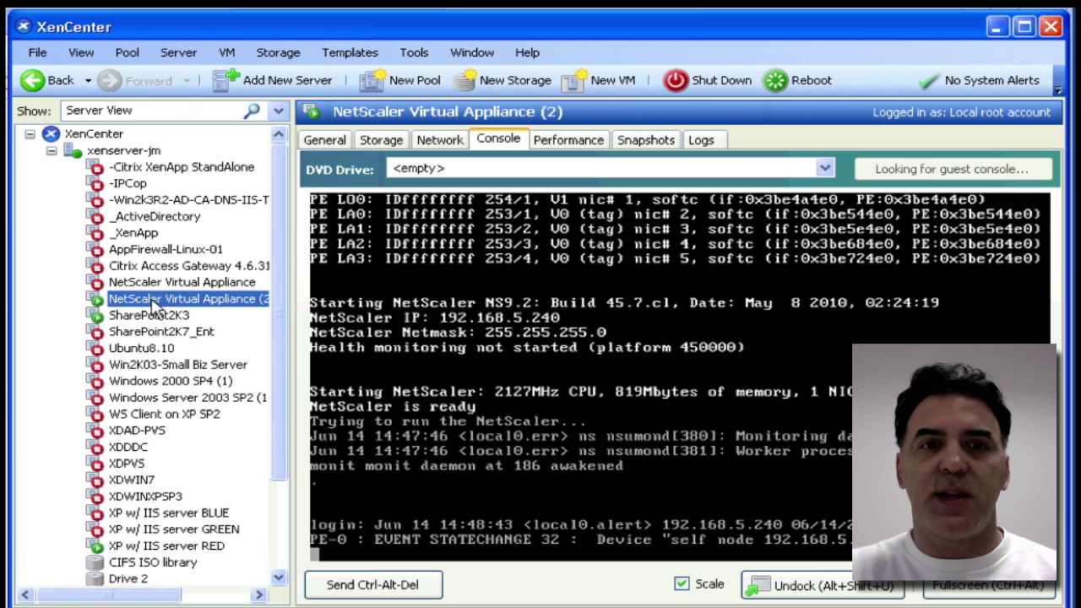
{"action": "left_click", "coordinate": [154, 317]}
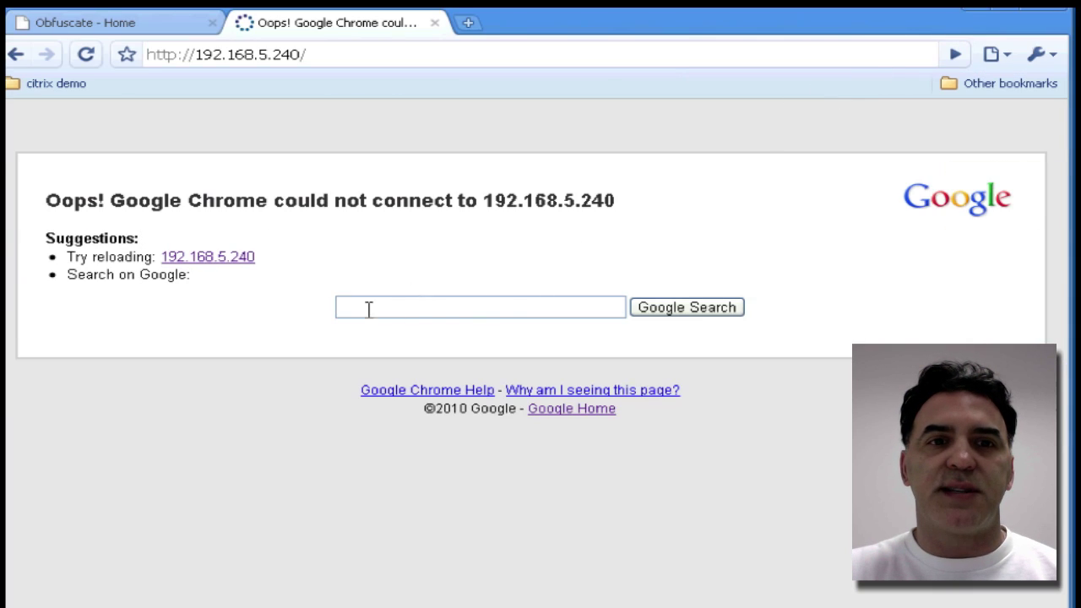
Reload 192.168.5.240 and log in, glance at the SharePoint tab, then return to NetScaler.
{"action": "left_click", "coordinate": [316, 54]}
{"action": "key", "text": "Return"}
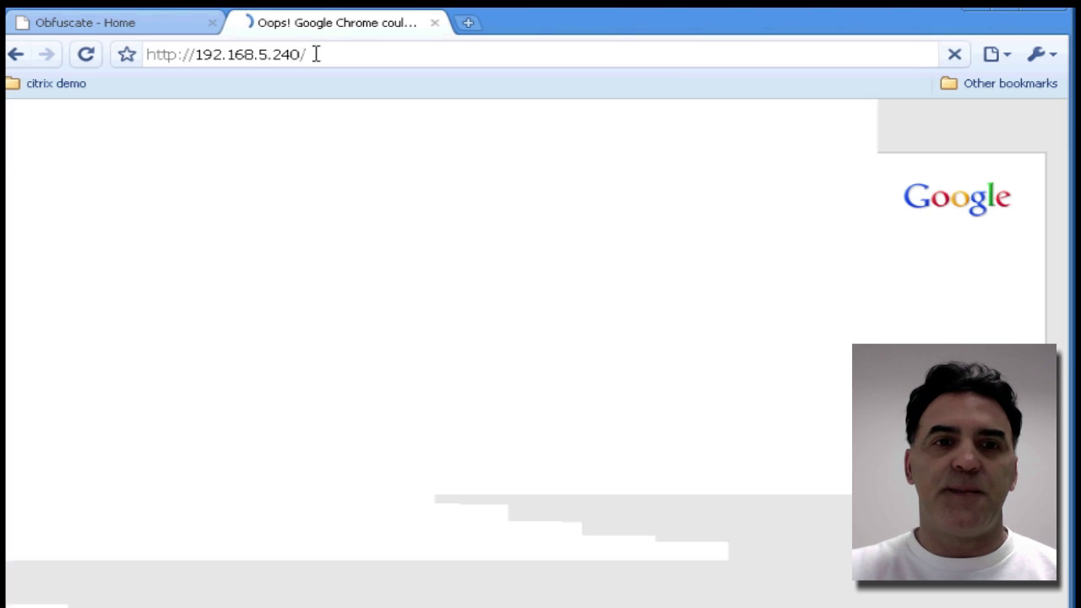
{"action": "left_click", "coordinate": [650, 450]}
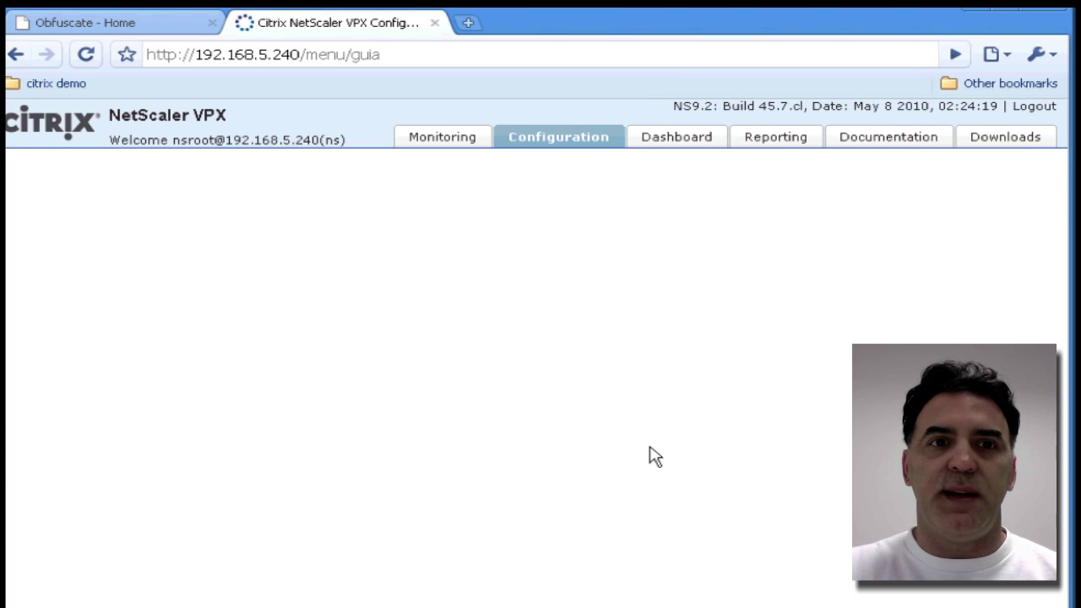
{"action": "key", "text": "ctrl+Tab"}
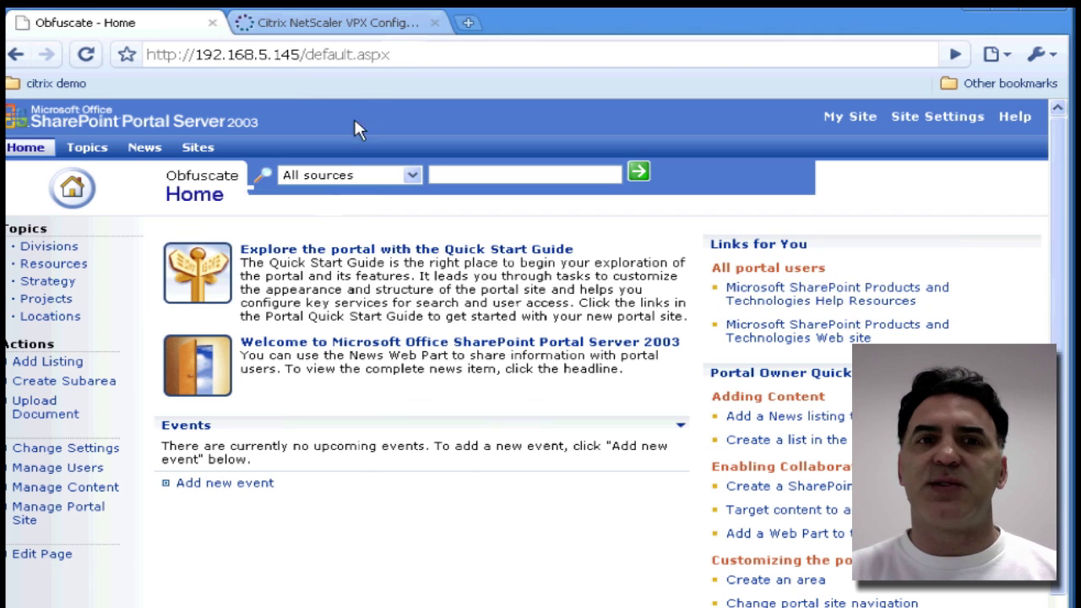
{"action": "left_click", "coordinate": [359, 23]}
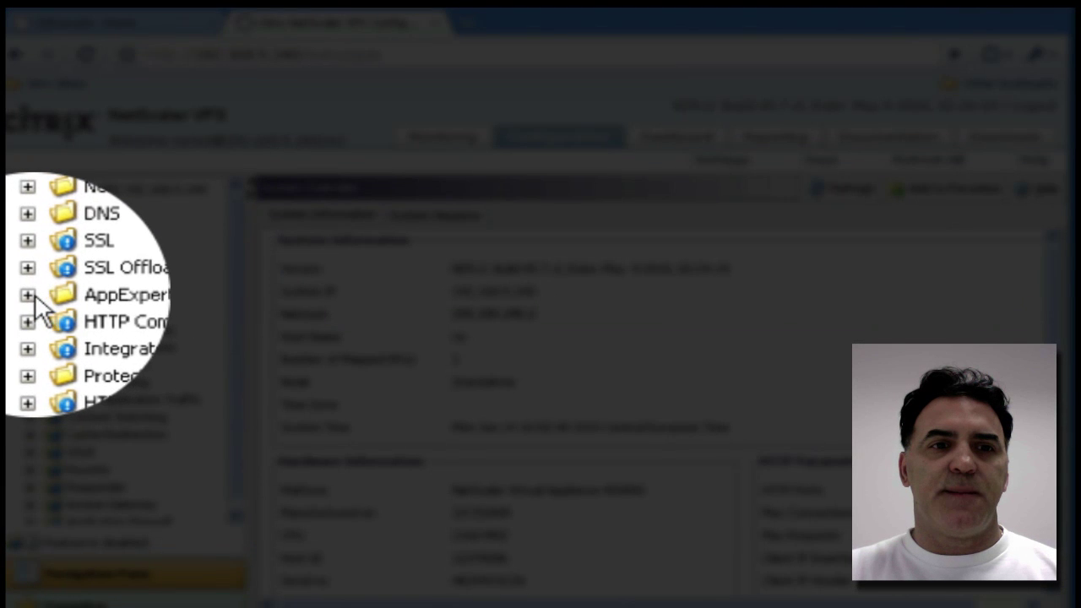
Start an AppExpert template import and load the SharePoint template file from the local computer.
{"action": "left_click", "coordinate": [30, 297]}
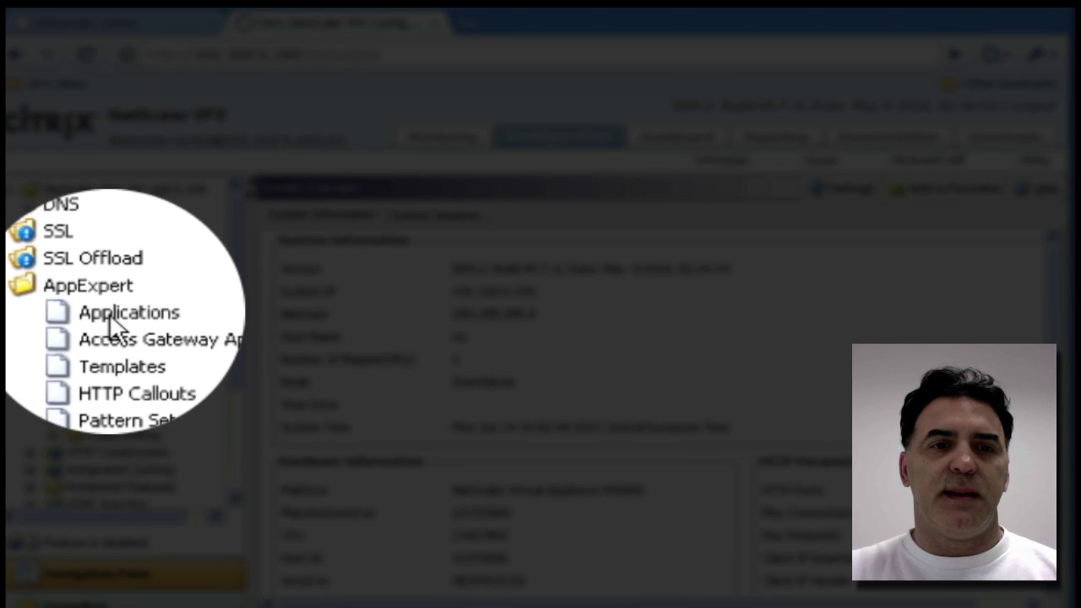
{"action": "left_click", "coordinate": [100, 293]}
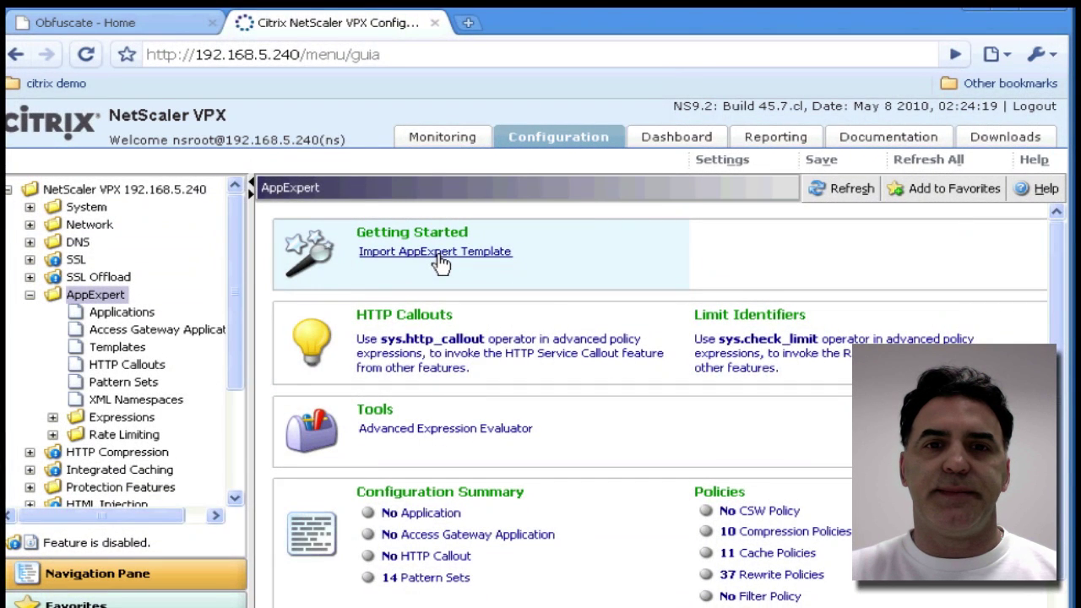
{"action": "left_click", "coordinate": [437, 256]}
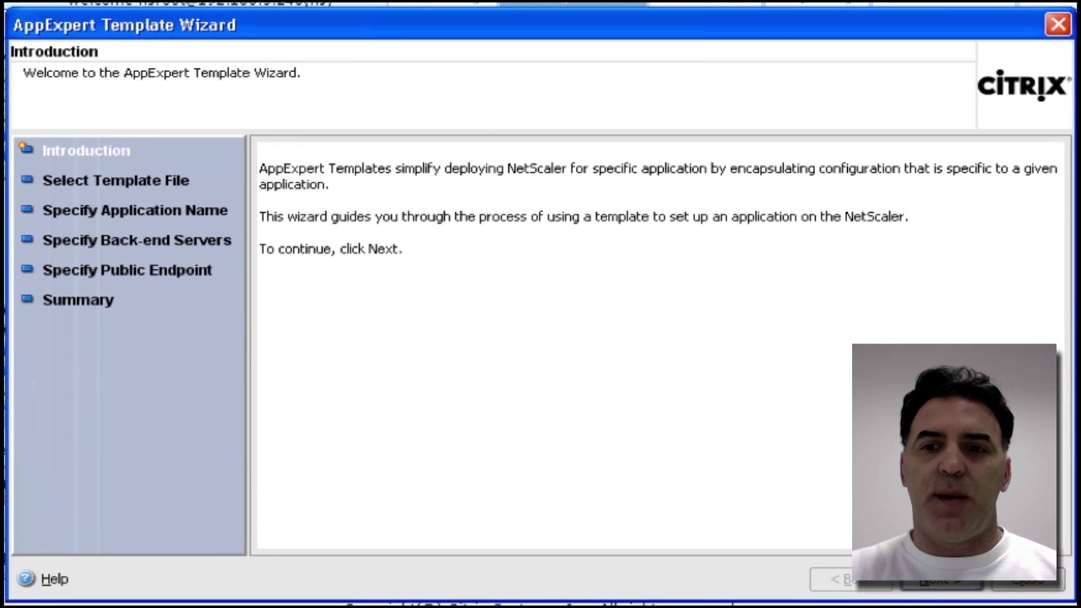
{"action": "left_click", "coordinate": [935, 581]}
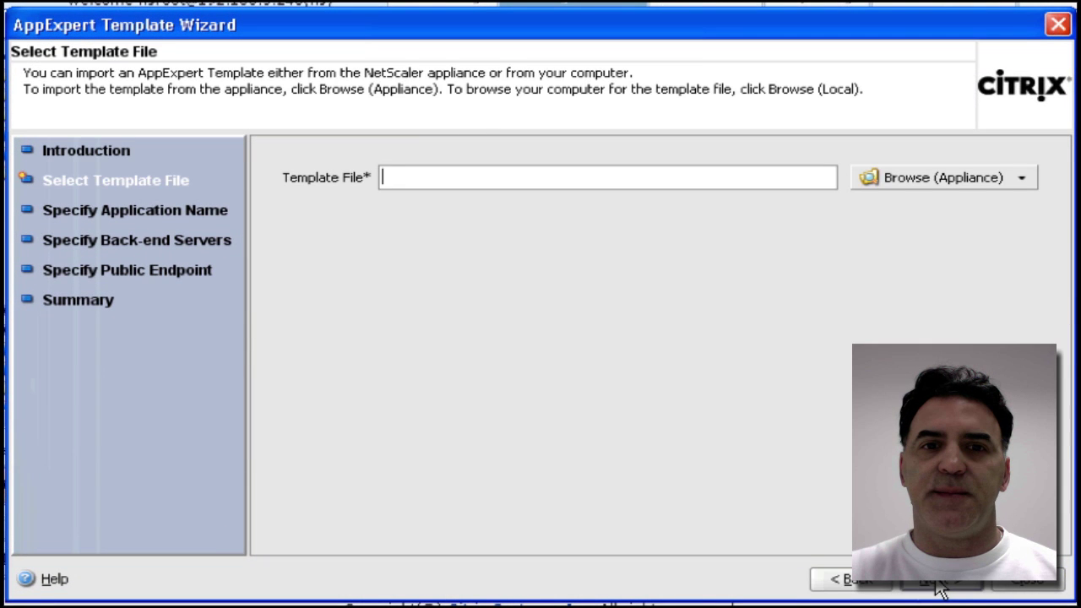
{"action": "left_click", "coordinate": [1022, 179]}
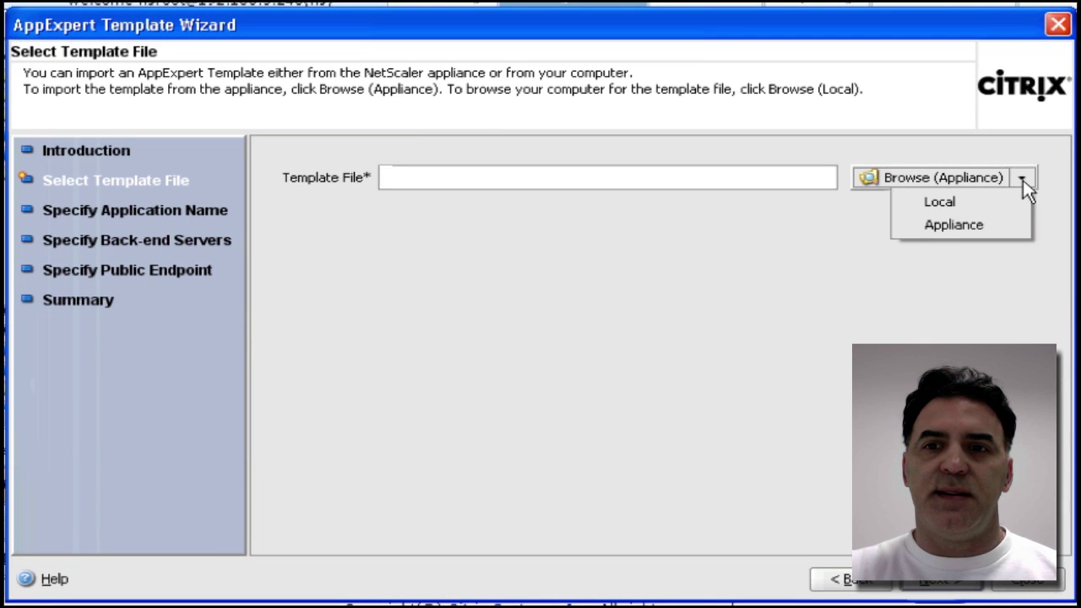
{"action": "left_click", "coordinate": [981, 203]}
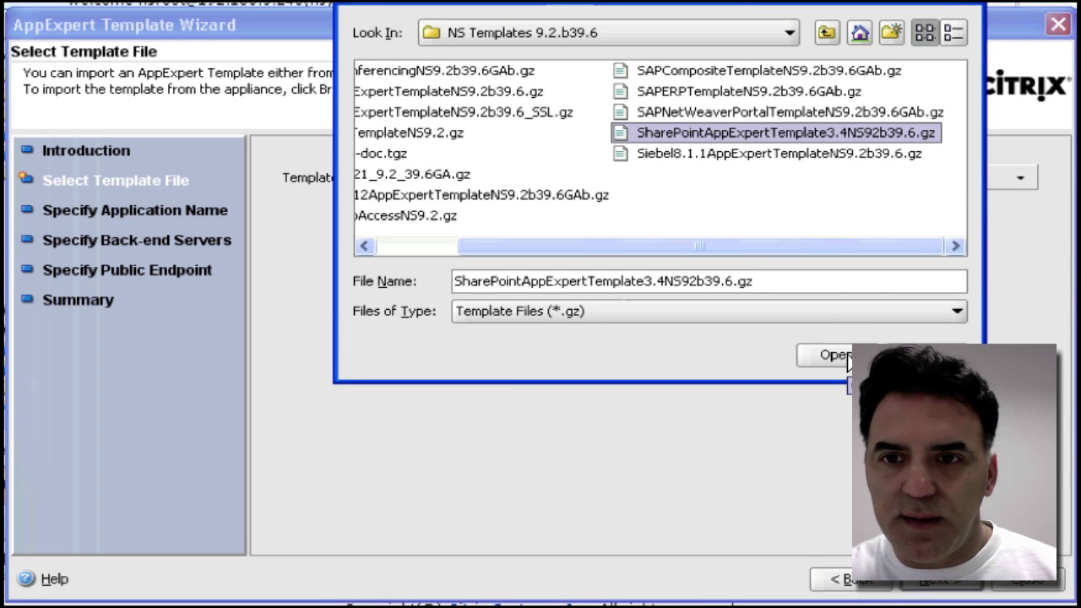
{"action": "left_click", "coordinate": [845, 354]}
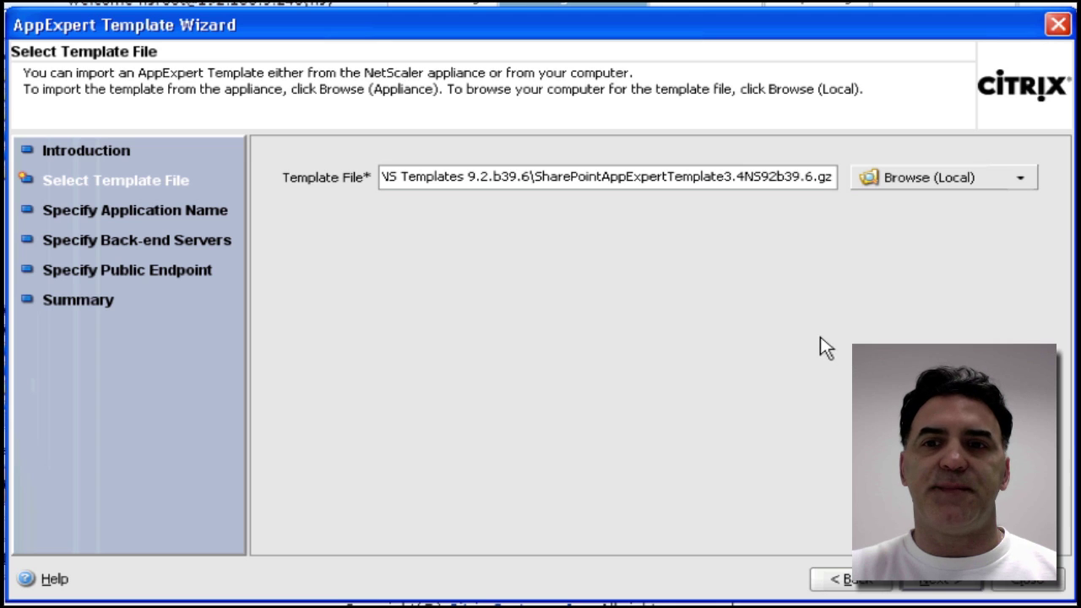
Append 2003 to name the application SharePoint2003 and advance to the back-end servers step.
{"action": "left_click", "coordinate": [934, 577]}
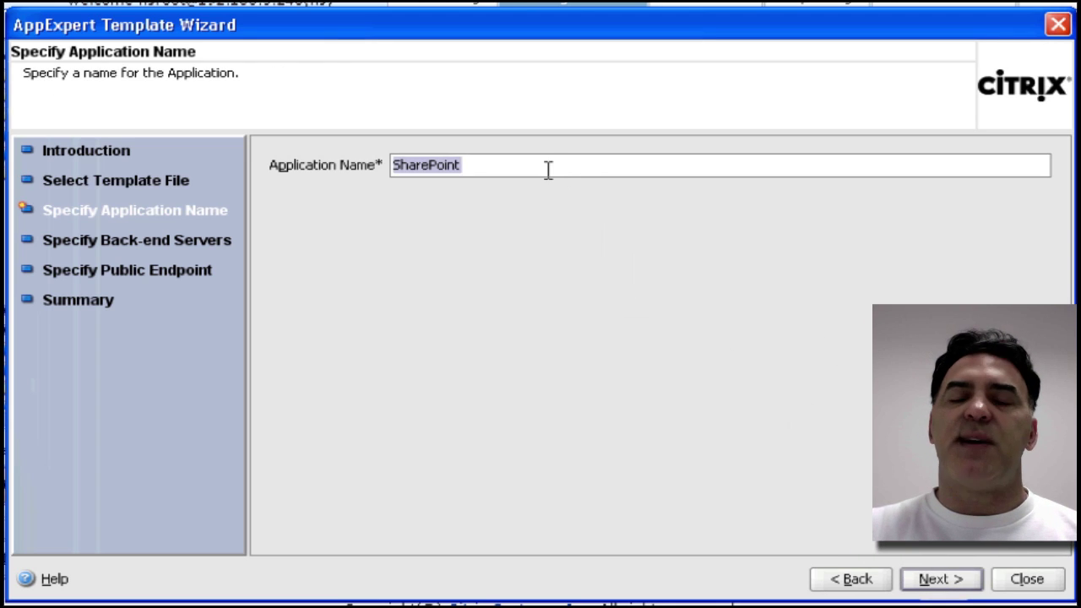
{"action": "key", "text": "End"}
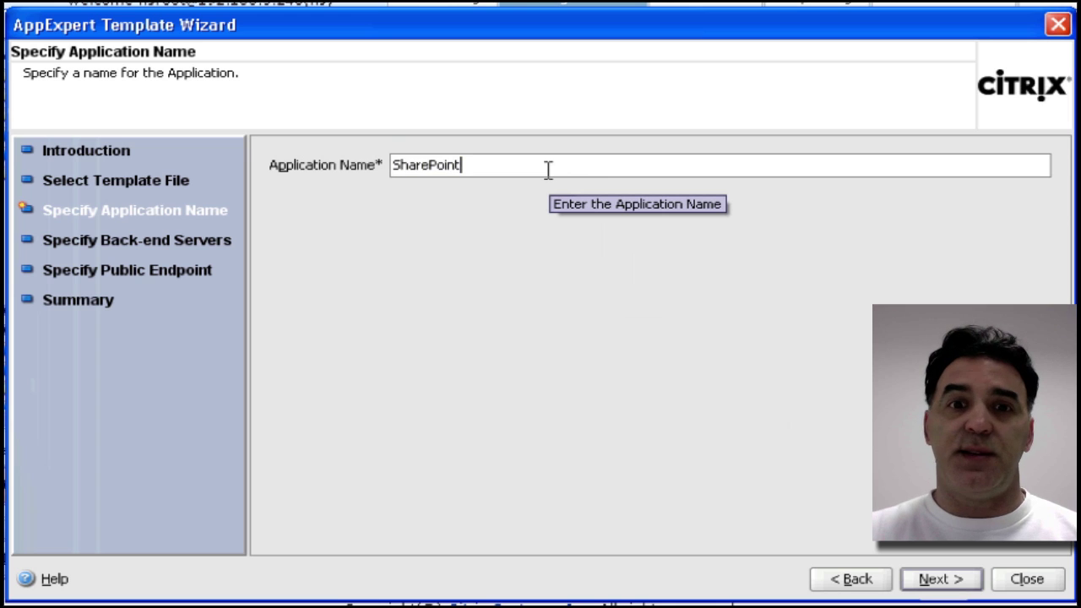
{"action": "type", "text": "2003"}
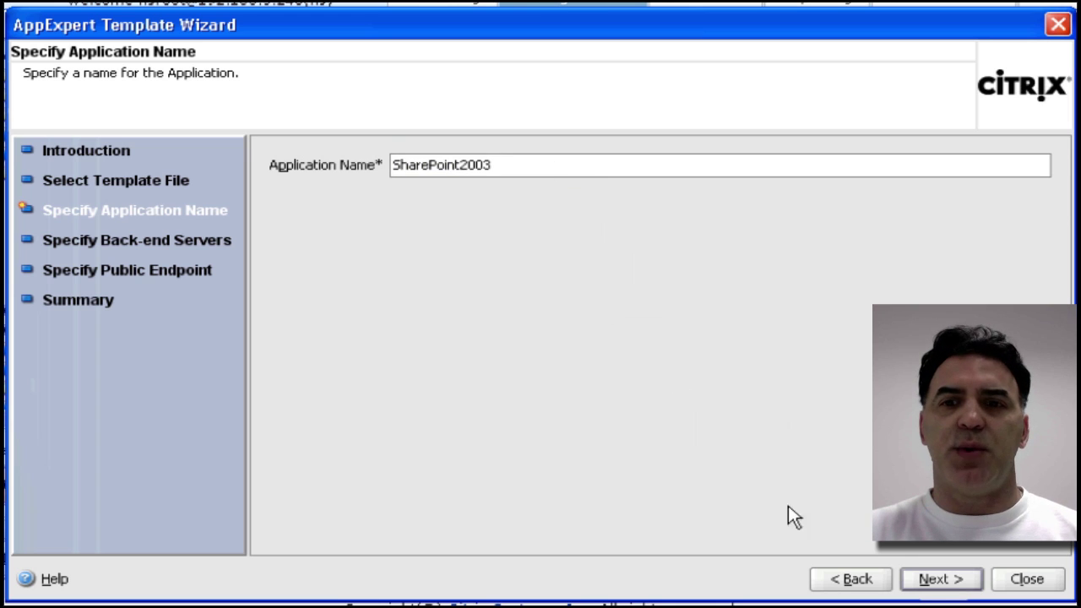
{"action": "left_click", "coordinate": [911, 579]}
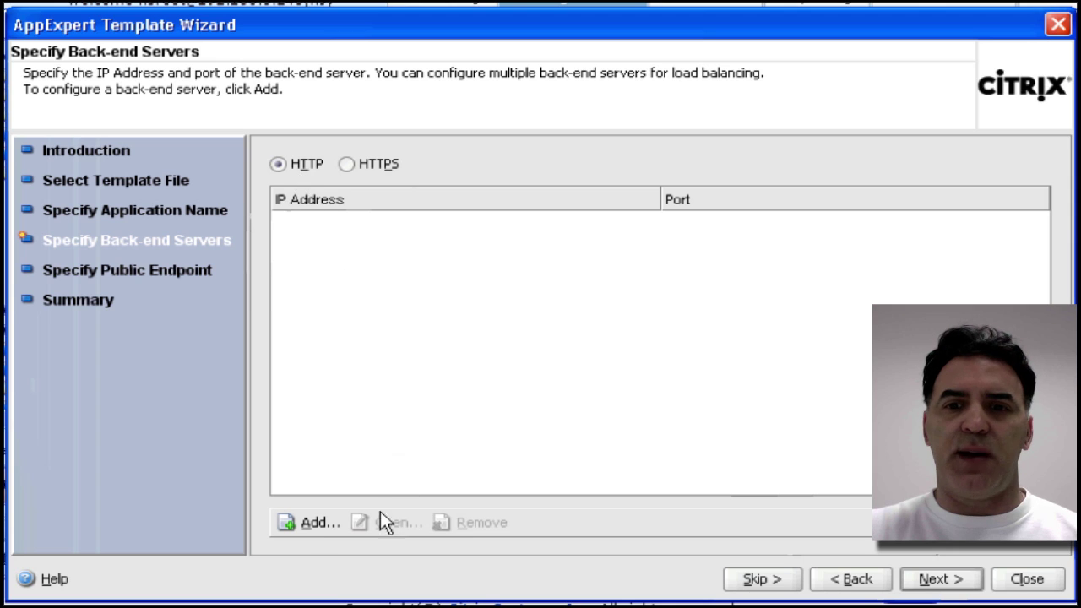
Create a back-end server entry for 192.168.5.145 on port 80.
{"action": "left_click", "coordinate": [313, 524]}
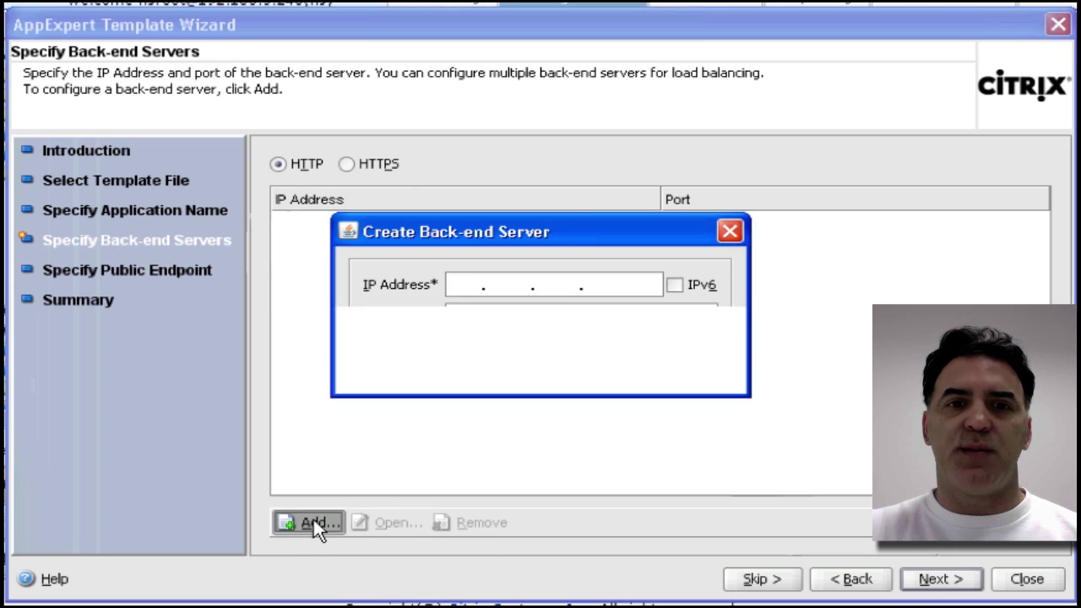
{"action": "type", "text": "192 . "}
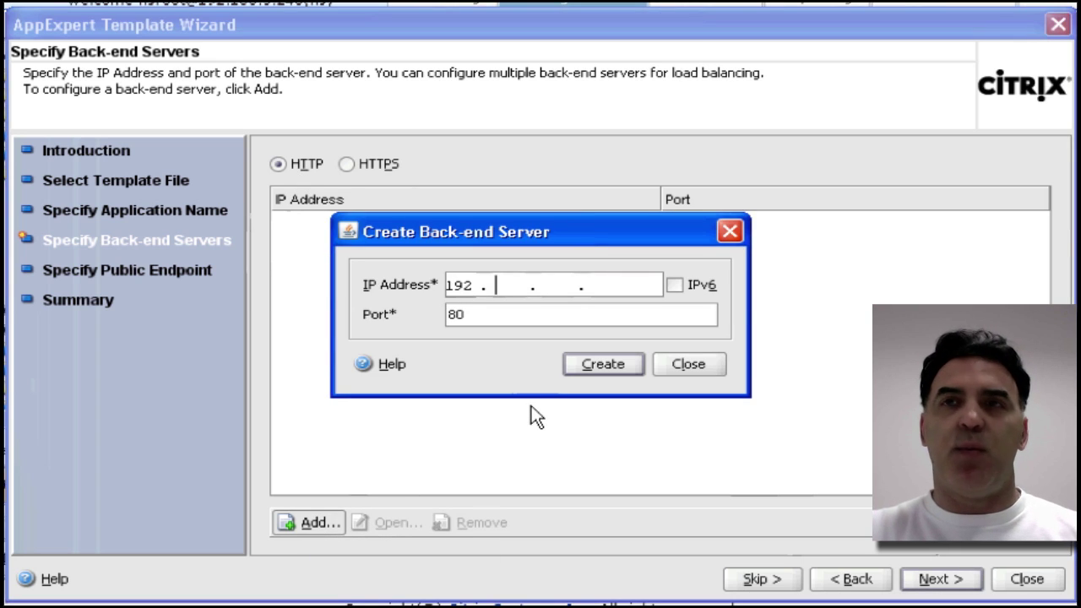
{"action": "type", "text": "168 . 5   . 145"}
{"action": "left_click", "coordinate": [595, 365]}
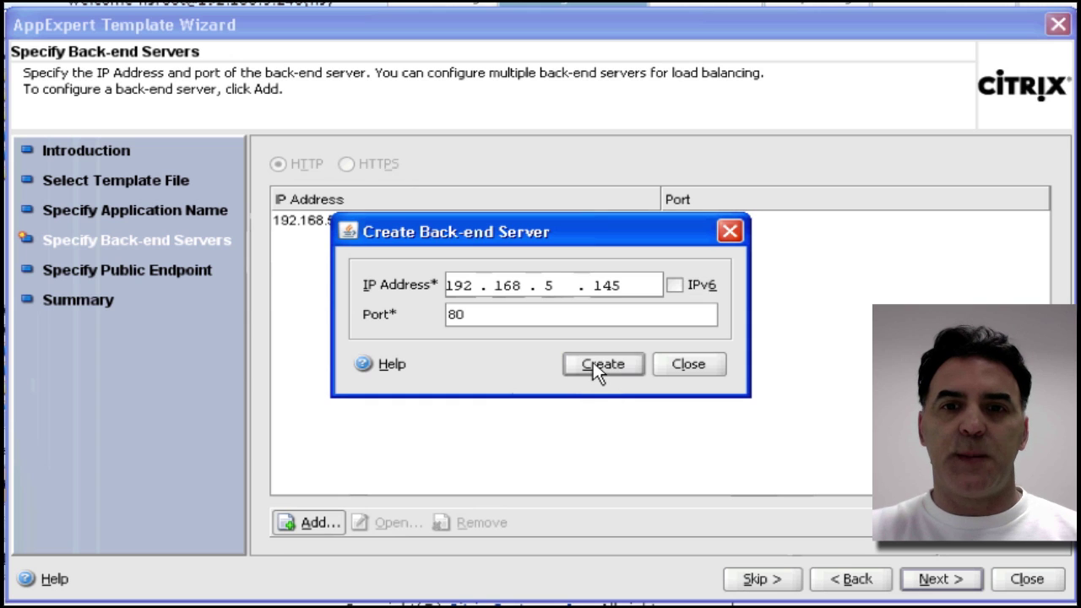
{"action": "left_click", "coordinate": [686, 365]}
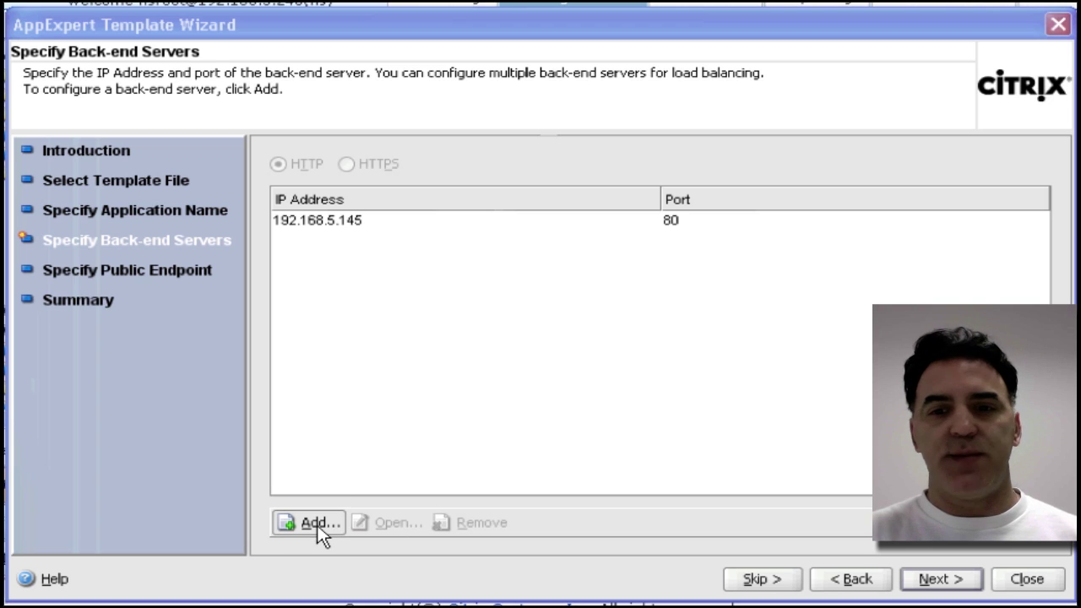
Enter public endpoint IP 192.168.5.146 on port 80, review the summary, and finish the wizard.
{"action": "left_click", "coordinate": [939, 581]}
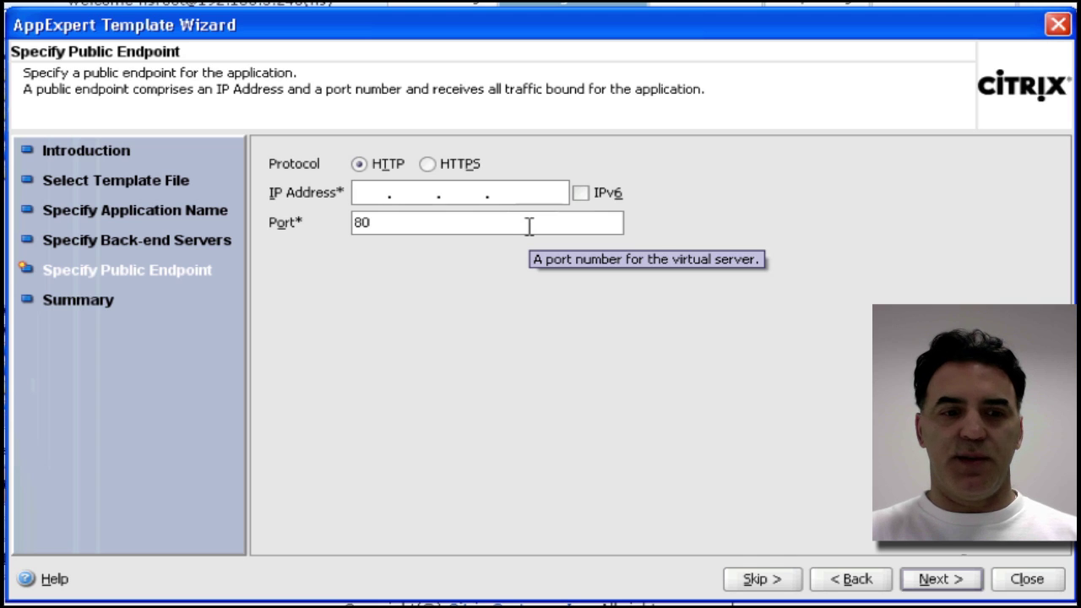
{"action": "type", "text": "192.168.5.146"}
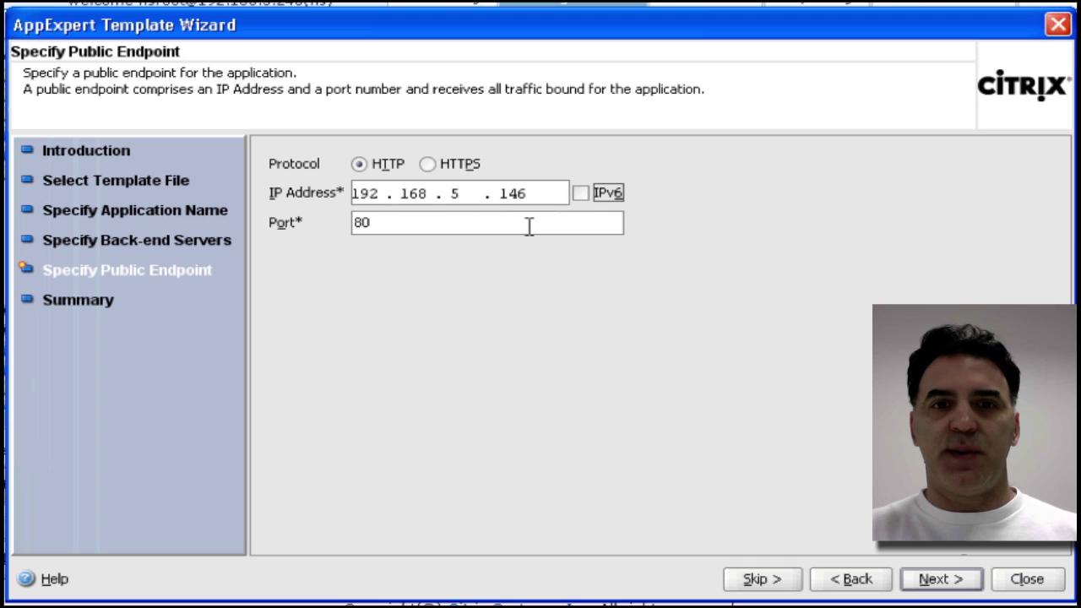
{"action": "left_click", "coordinate": [932, 579]}
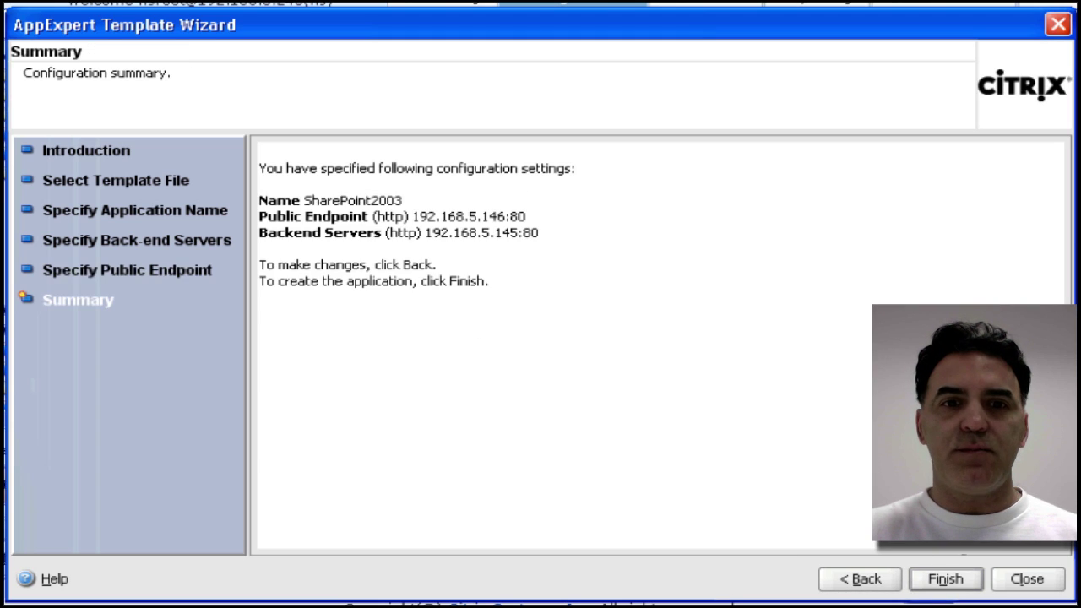
{"action": "left_click", "coordinate": [948, 583]}
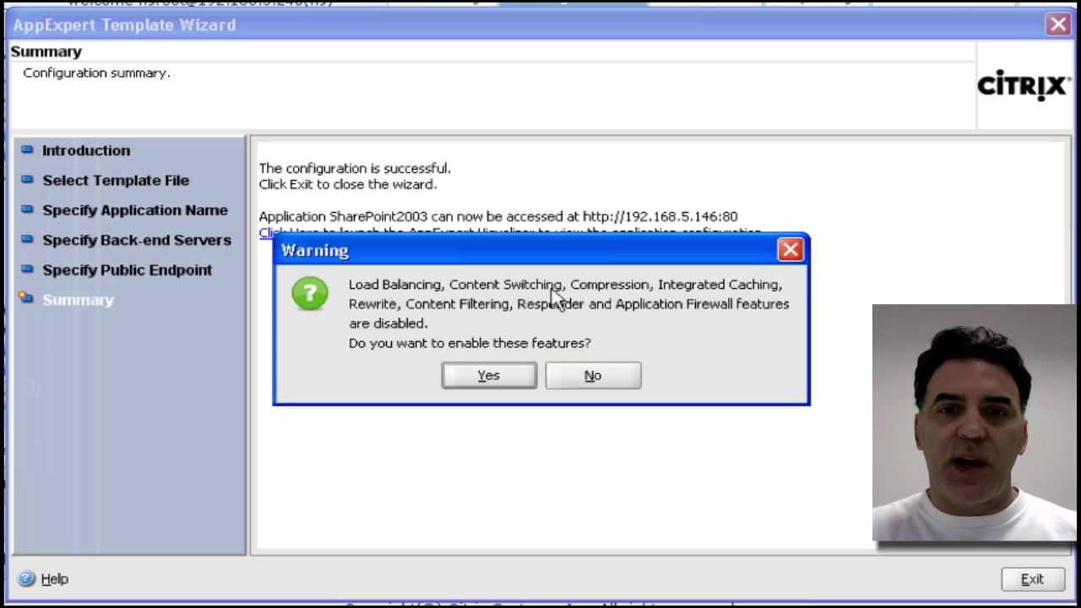
Confirm enabling the disabled features and set the Cache Global Memory Usage Limit to 20 MB.
{"action": "left_click", "coordinate": [481, 381]}
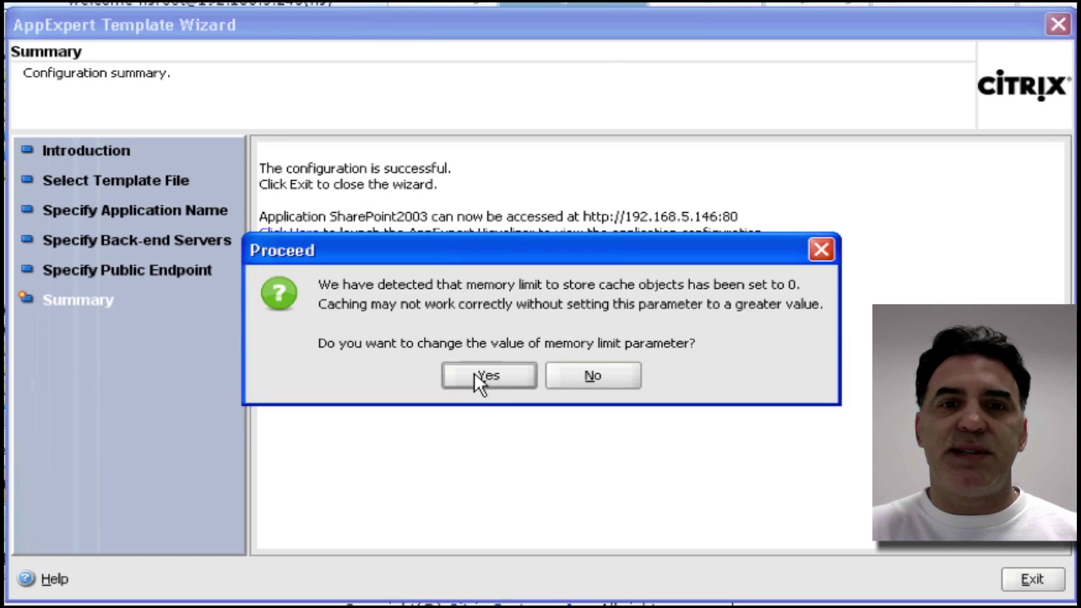
{"action": "left_click", "coordinate": [481, 381]}
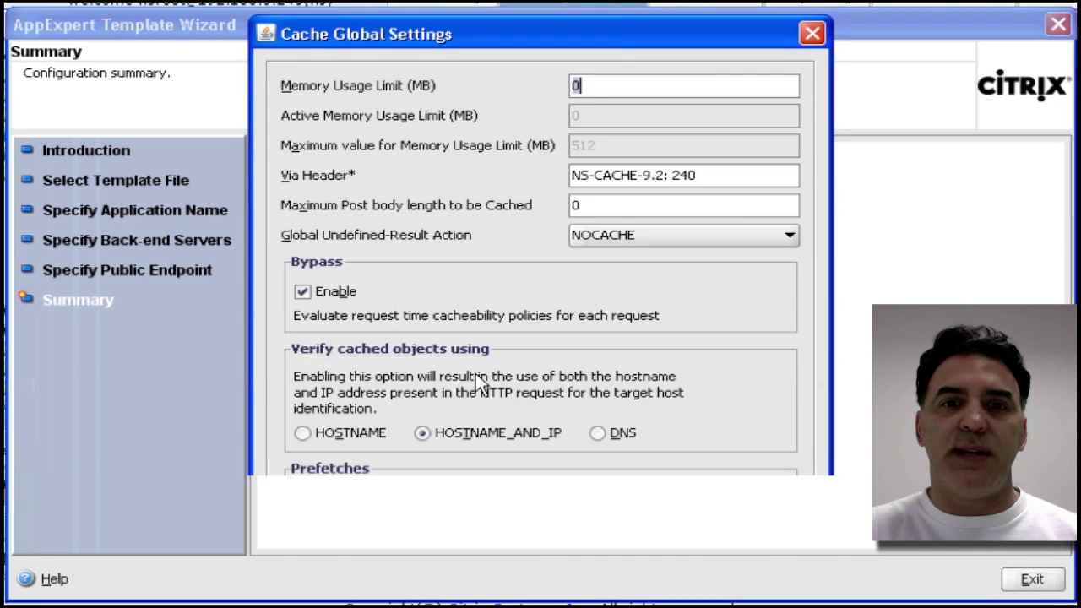
{"action": "type", "text": "200"}
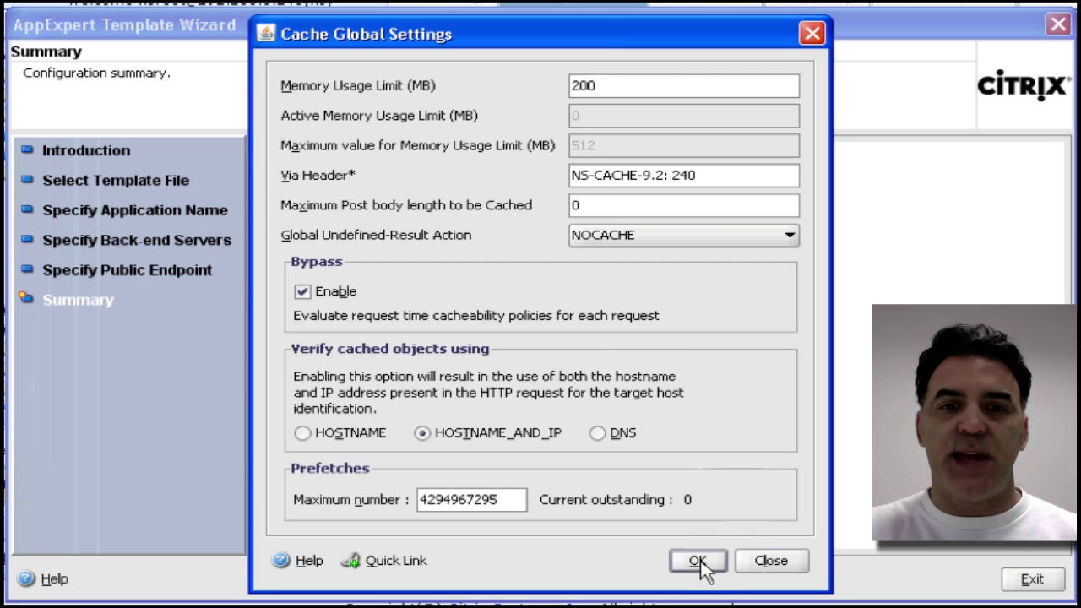
{"action": "left_click", "coordinate": [697, 561]}
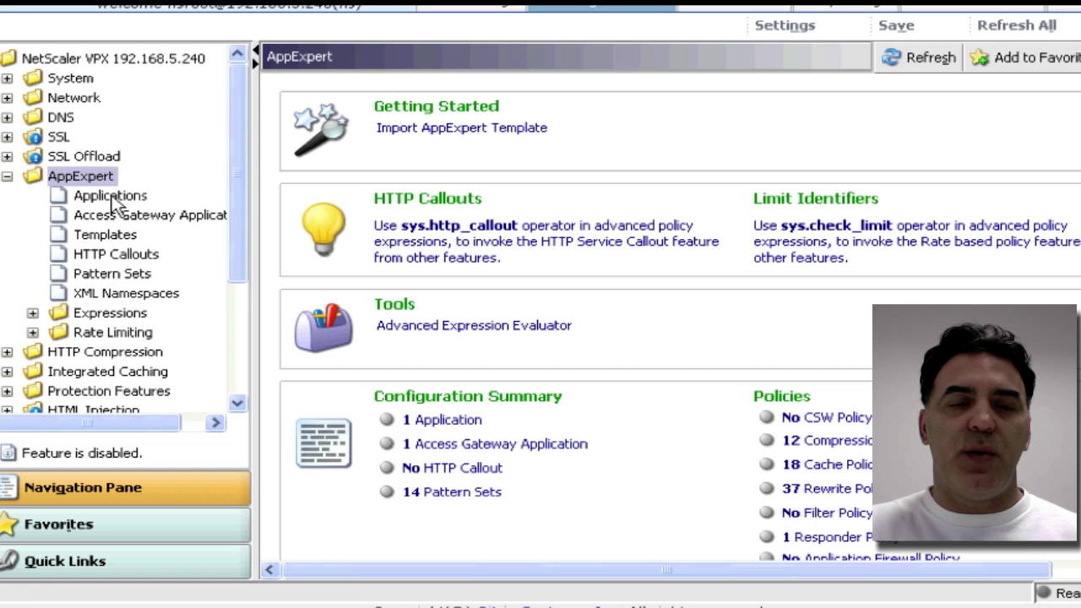
Exit the wizard and open service 192.168.5.145_80 from Load Balancing > Services.
{"action": "left_click", "coordinate": [110, 200]}
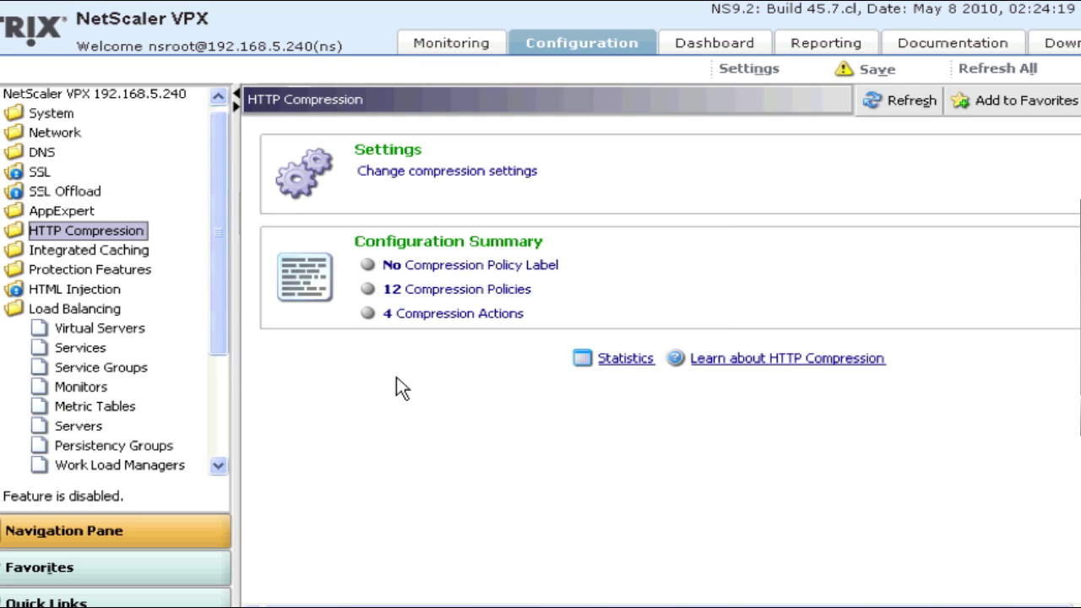
{"action": "left_click", "coordinate": [83, 311]}
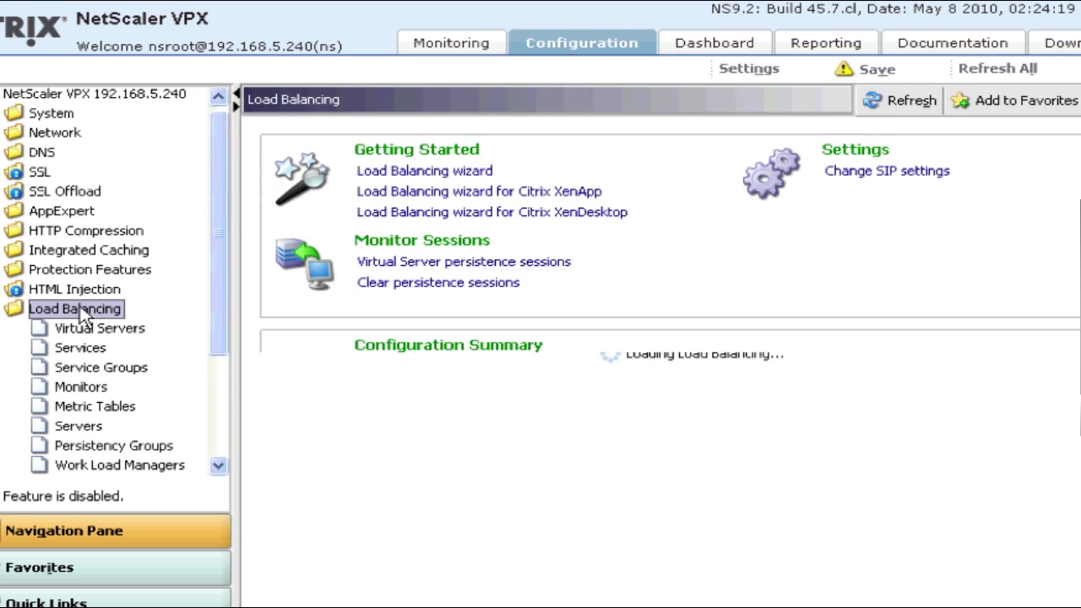
{"action": "left_click", "coordinate": [84, 348]}
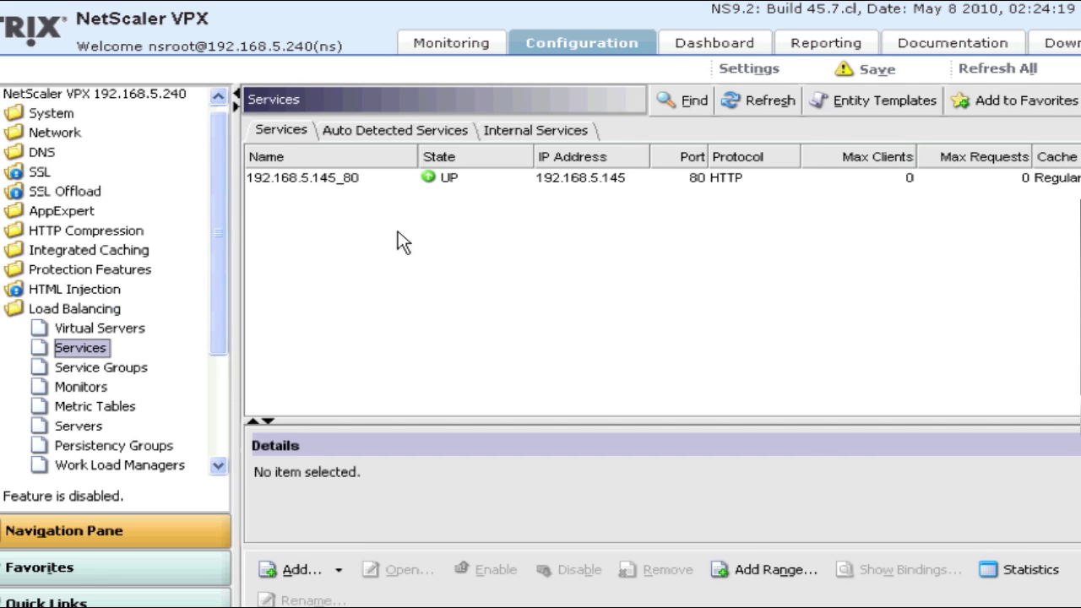
{"action": "left_click", "coordinate": [358, 184]}
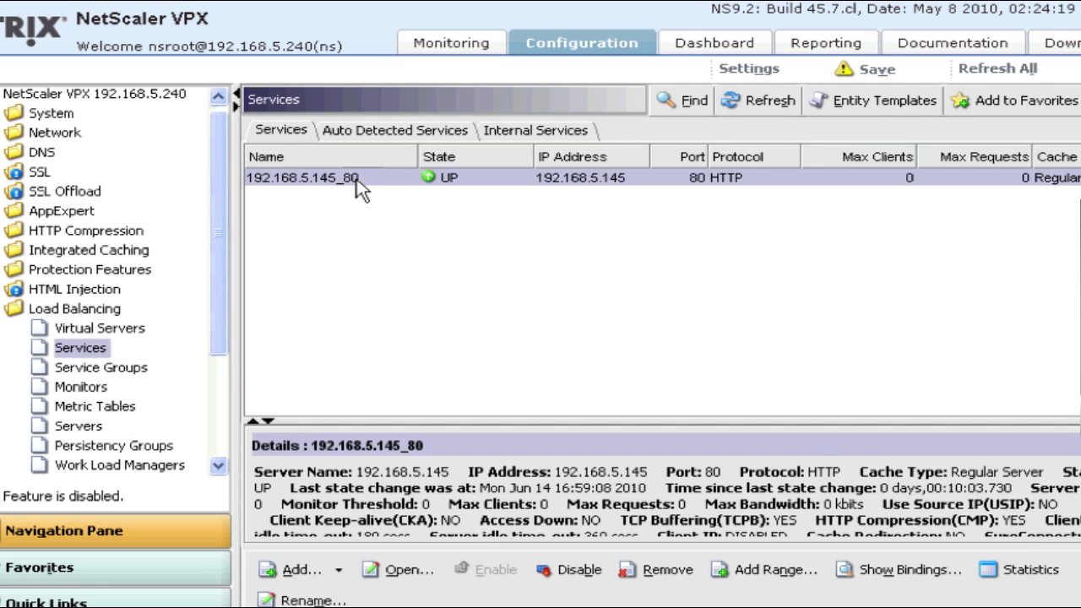
{"action": "double_click", "coordinate": [376, 179]}
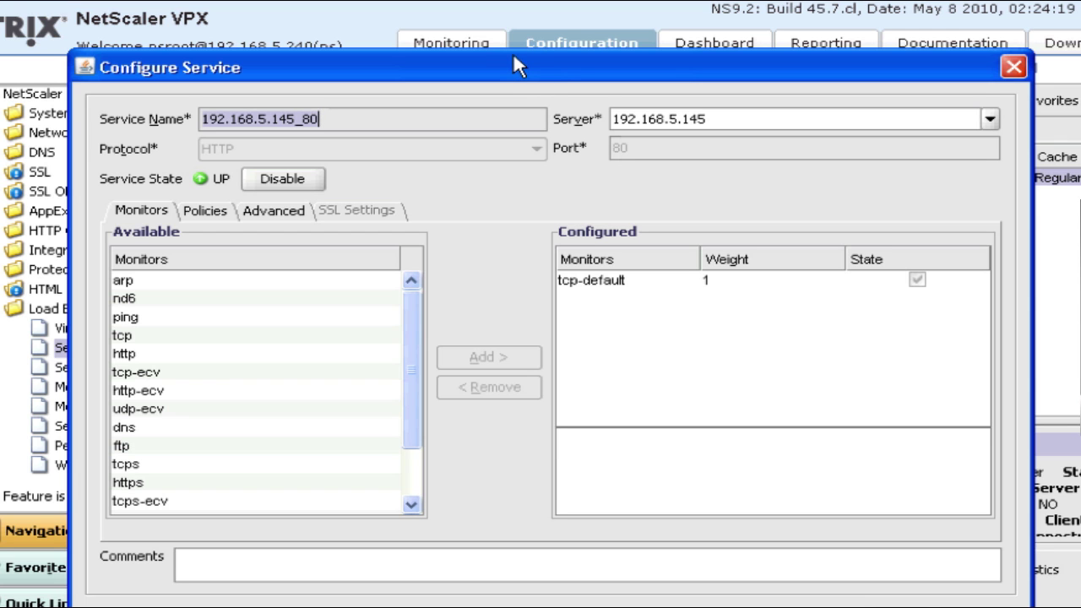
{"action": "left_click_drag", "start_coordinate": [513, 56], "coordinate": [512, 34]}
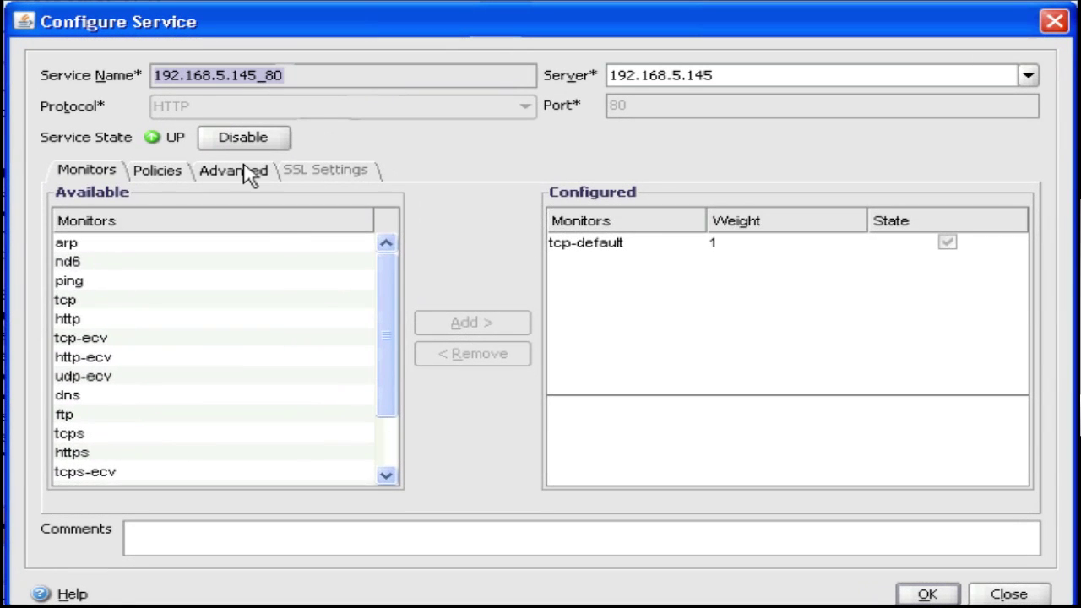
{"action": "left_click", "coordinate": [285, 187]}
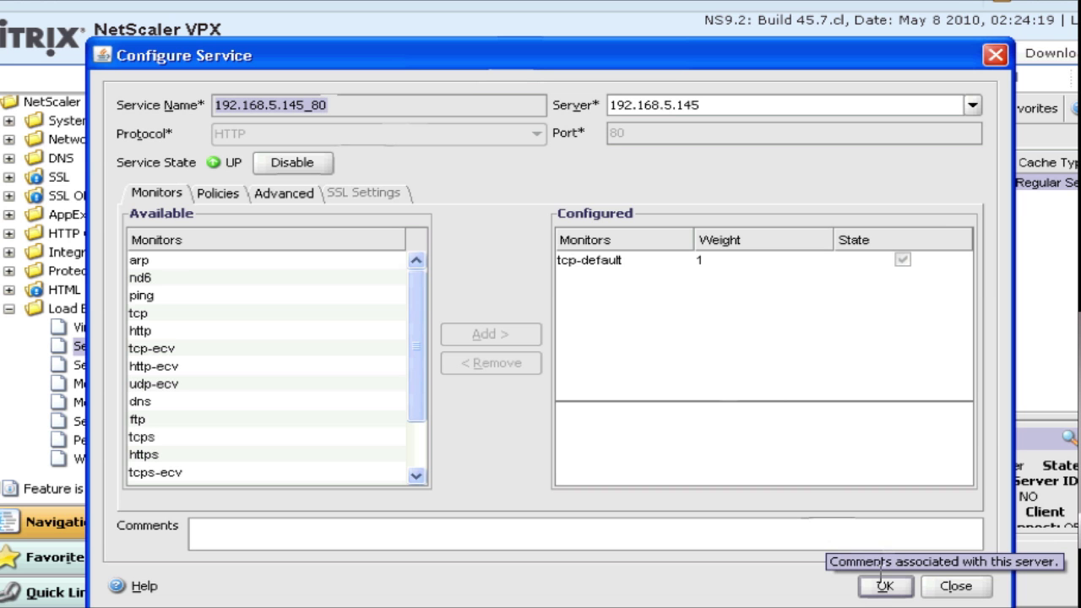
{"action": "left_click", "coordinate": [884, 584]}
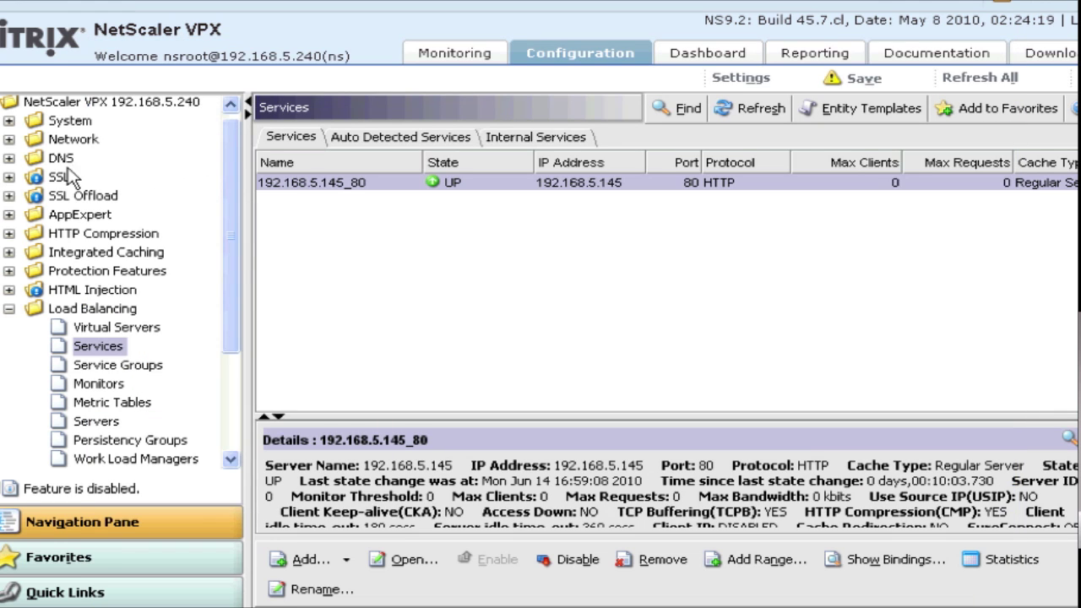
Inspect the SharePoint2003 application's compression and caching units under AppExpert > Applications.
{"action": "left_click", "coordinate": [10, 309]}
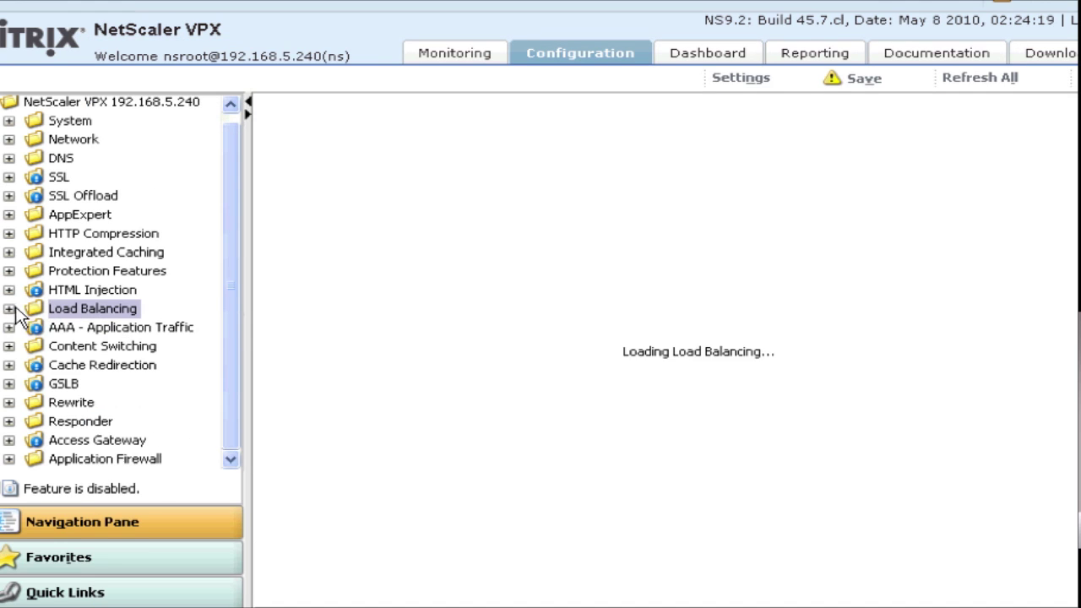
{"action": "left_click", "coordinate": [8, 214]}
{"action": "left_click", "coordinate": [108, 233]}
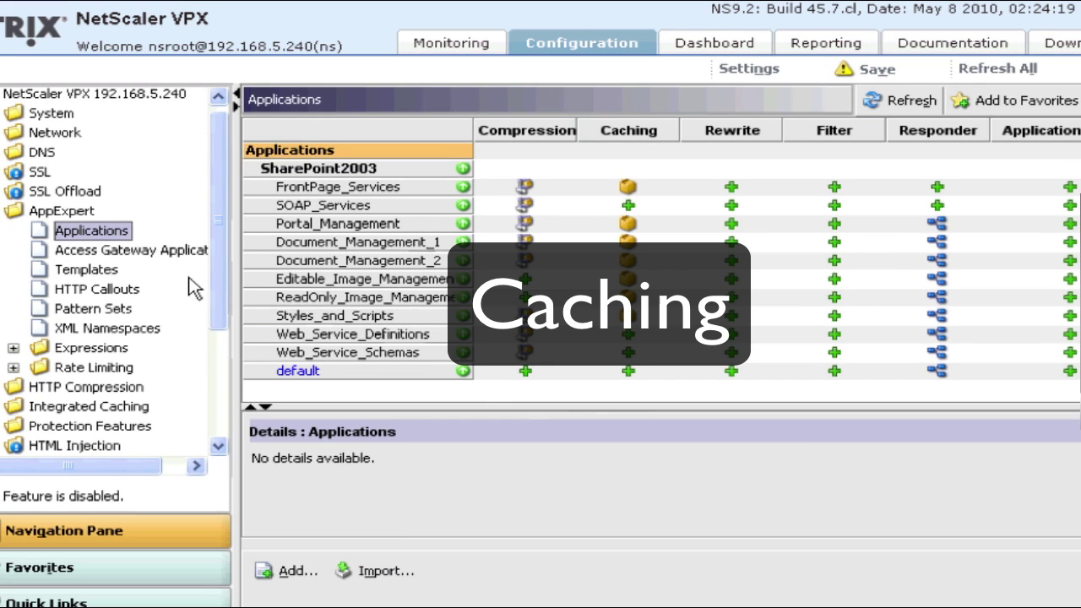
{"action": "scroll", "coordinate": [226, 292], "scroll_direction": "down", "scroll_amount": 2}
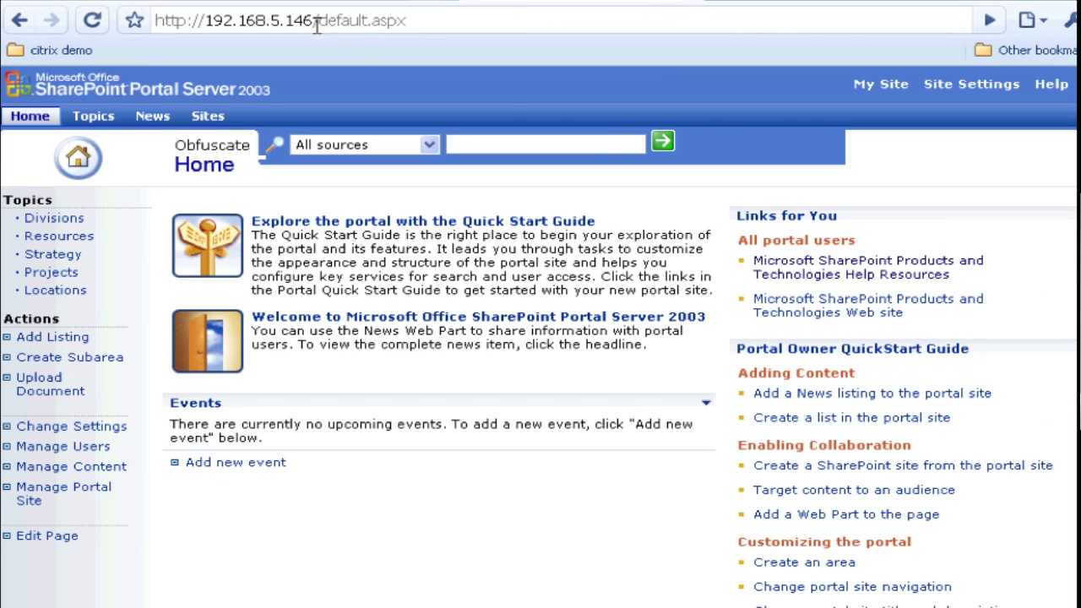
{"action": "left_click", "coordinate": [335, 28]}
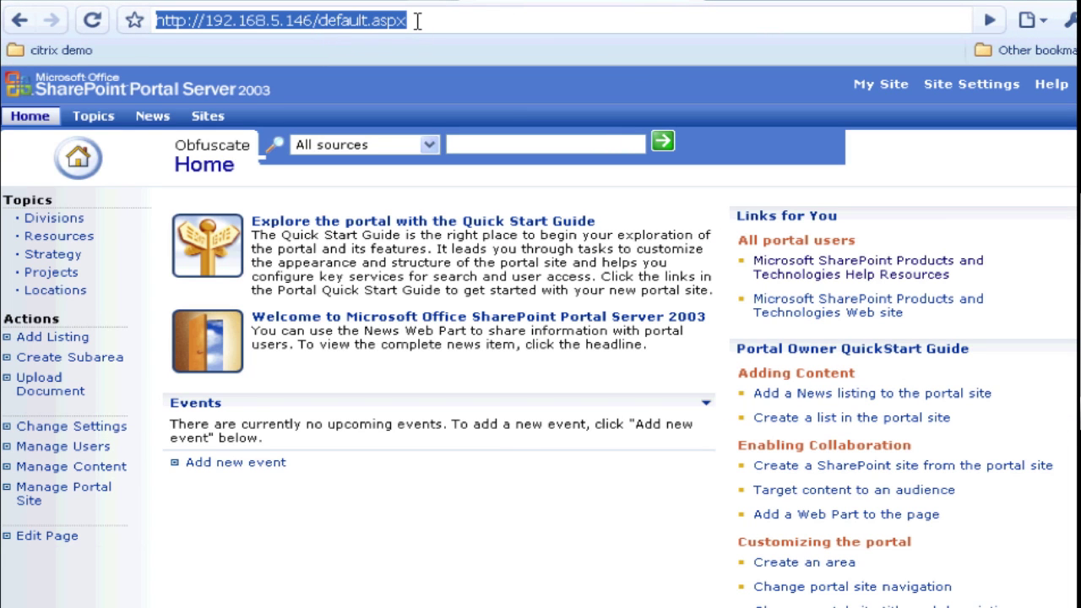
Load the portal via 192.168.5.146 and visit Topics, News, Sites, Topics again, then Home.
{"action": "key", "text": "Return"}
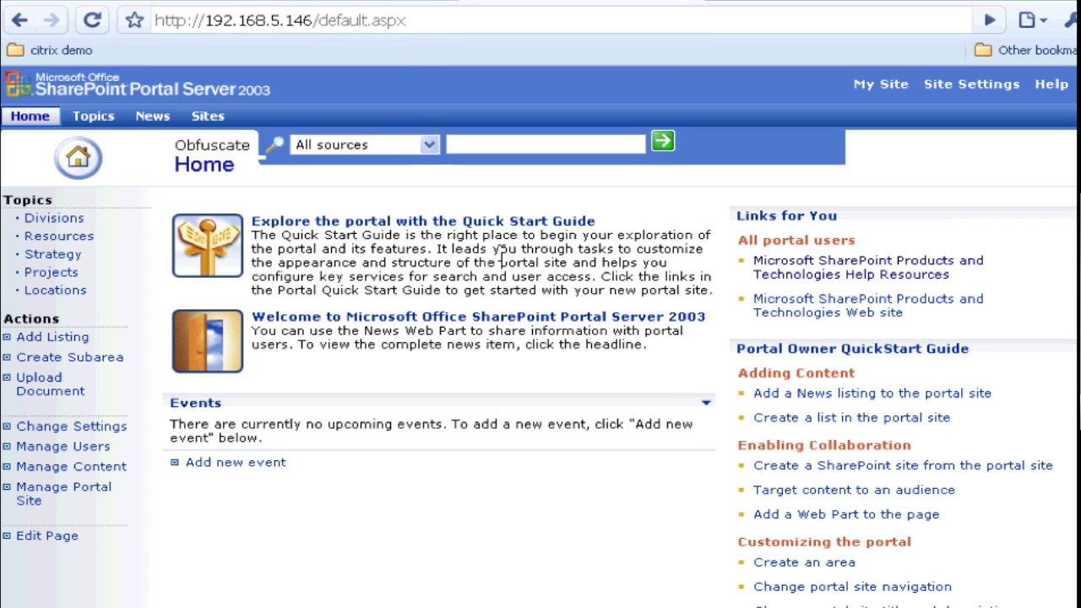
{"action": "left_click", "coordinate": [91, 119]}
{"action": "left_click", "coordinate": [154, 120]}
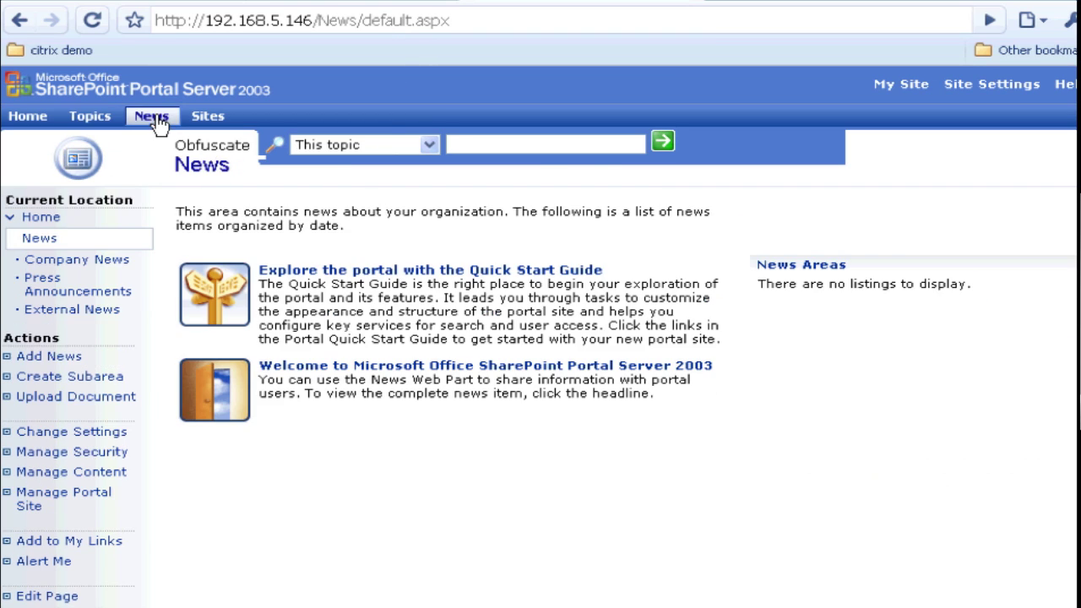
{"action": "left_click", "coordinate": [211, 119]}
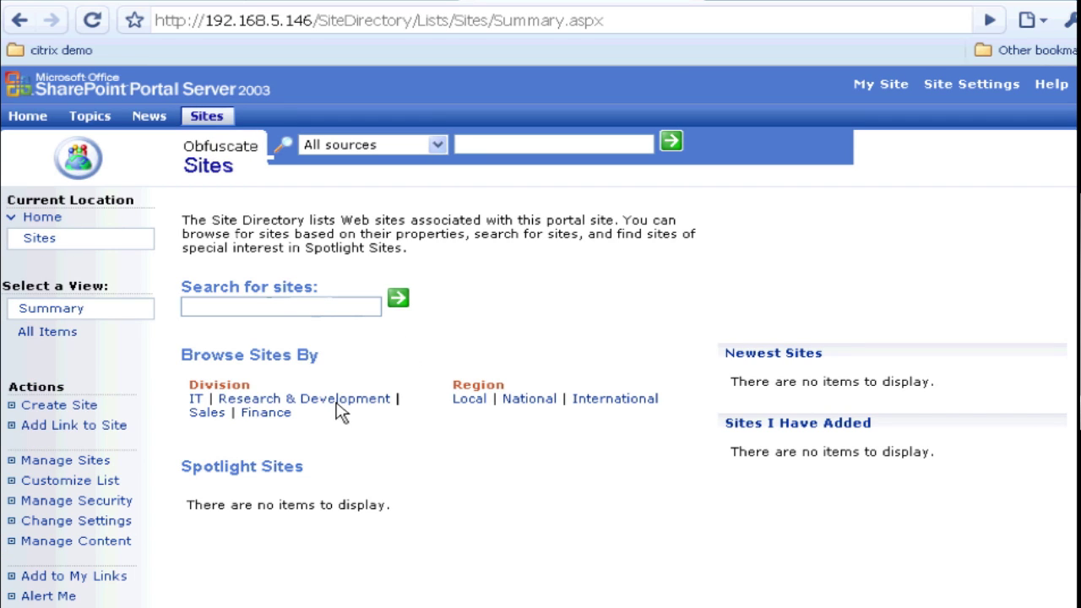
{"action": "left_click", "coordinate": [94, 119]}
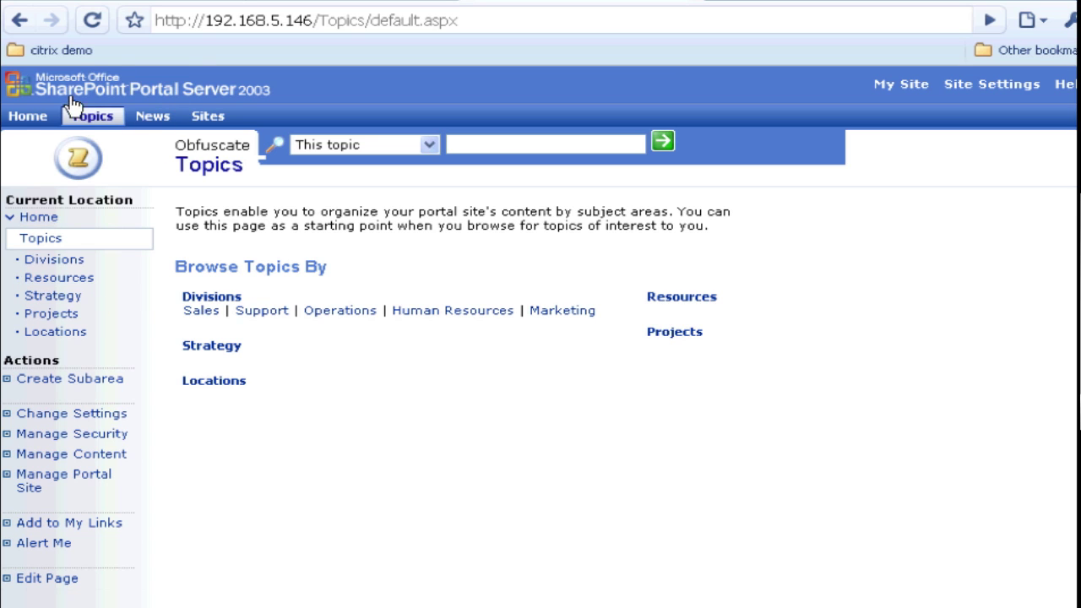
{"action": "left_click", "coordinate": [32, 118]}
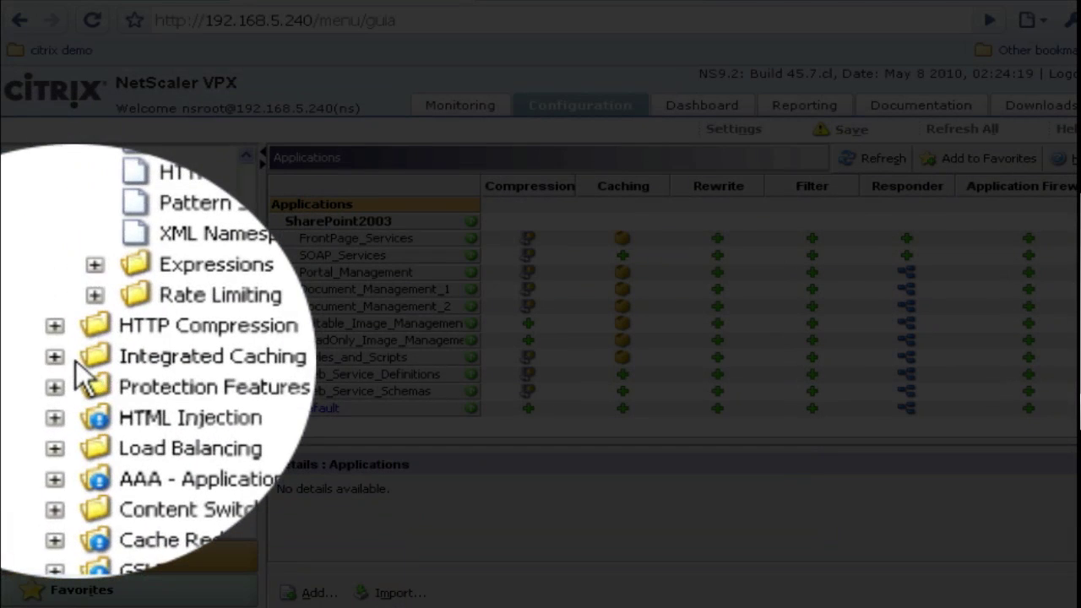
List the cached objects from Integrated Caching's policy manager and inspect a SharePoint2003_DOCUMENTS entry.
{"action": "left_click", "coordinate": [76, 359]}
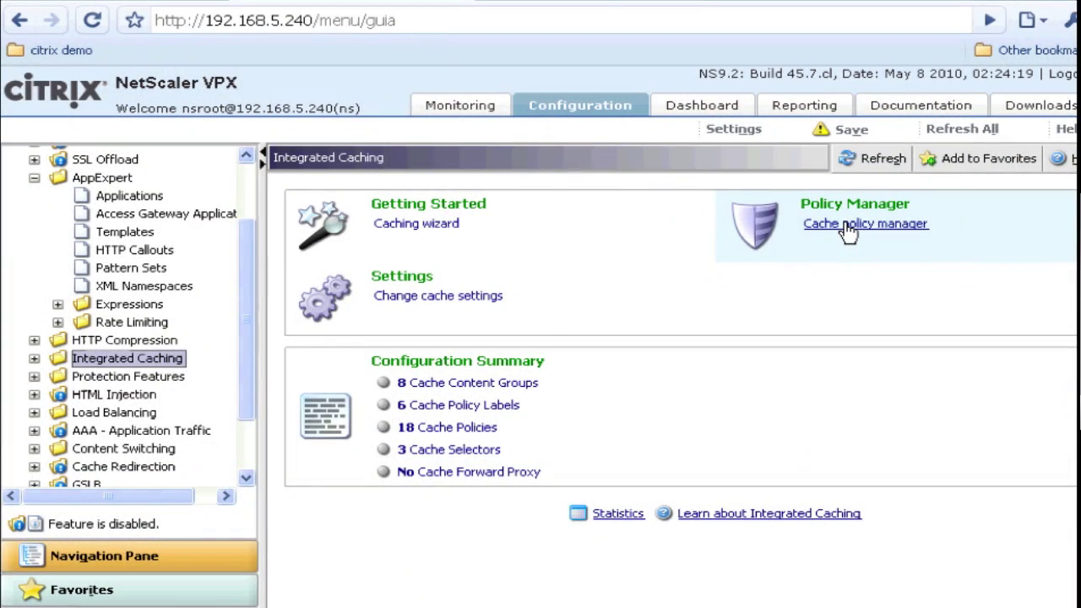
{"action": "left_click", "coordinate": [847, 225]}
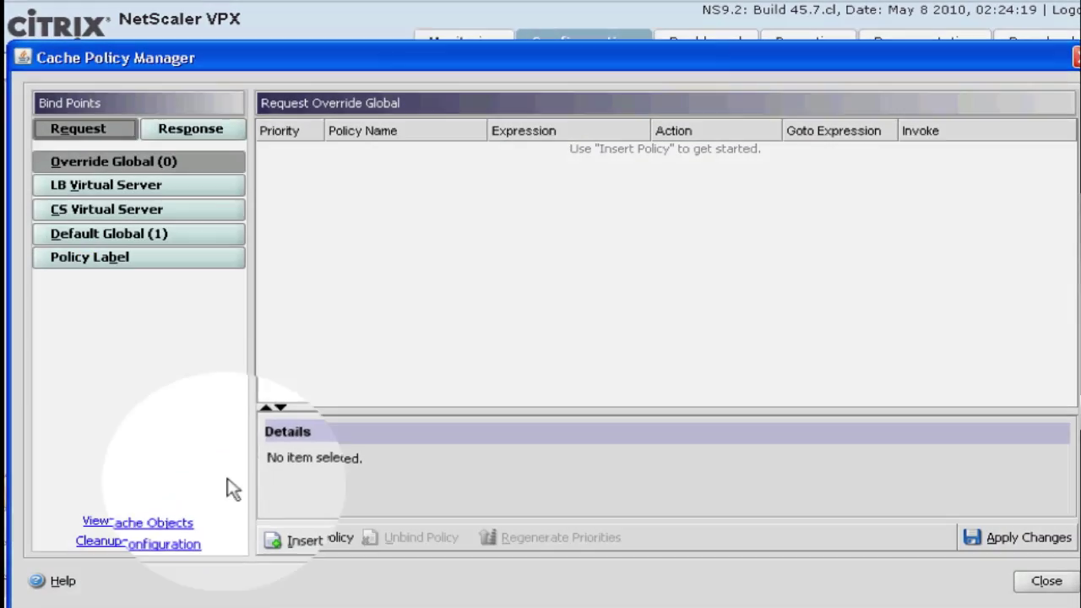
{"action": "left_click", "coordinate": [152, 522]}
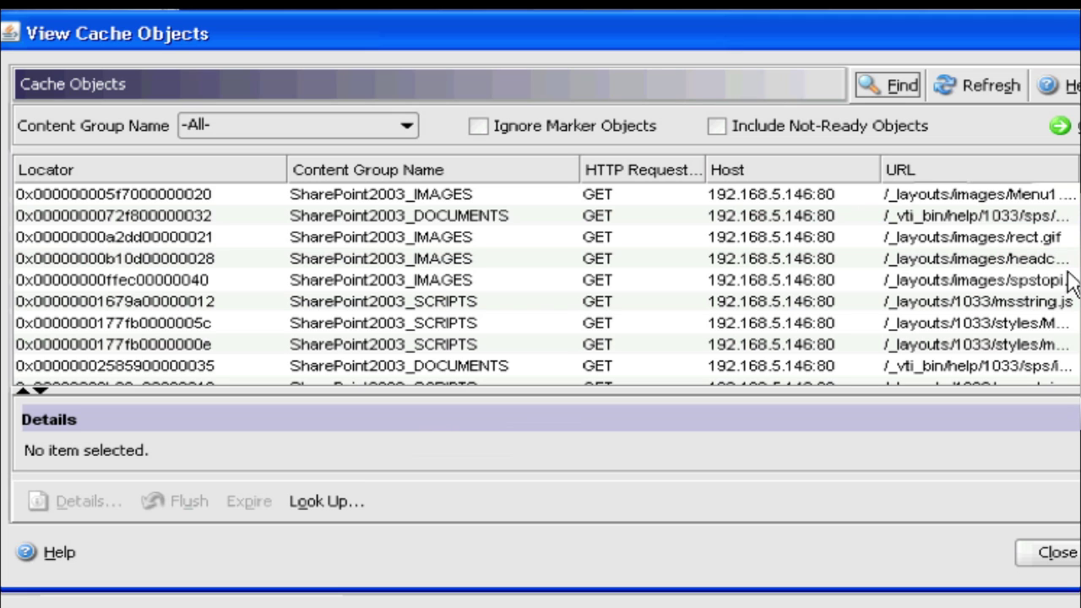
{"action": "scroll", "coordinate": [1047, 365], "scroll_direction": "down", "scroll_amount": 3}
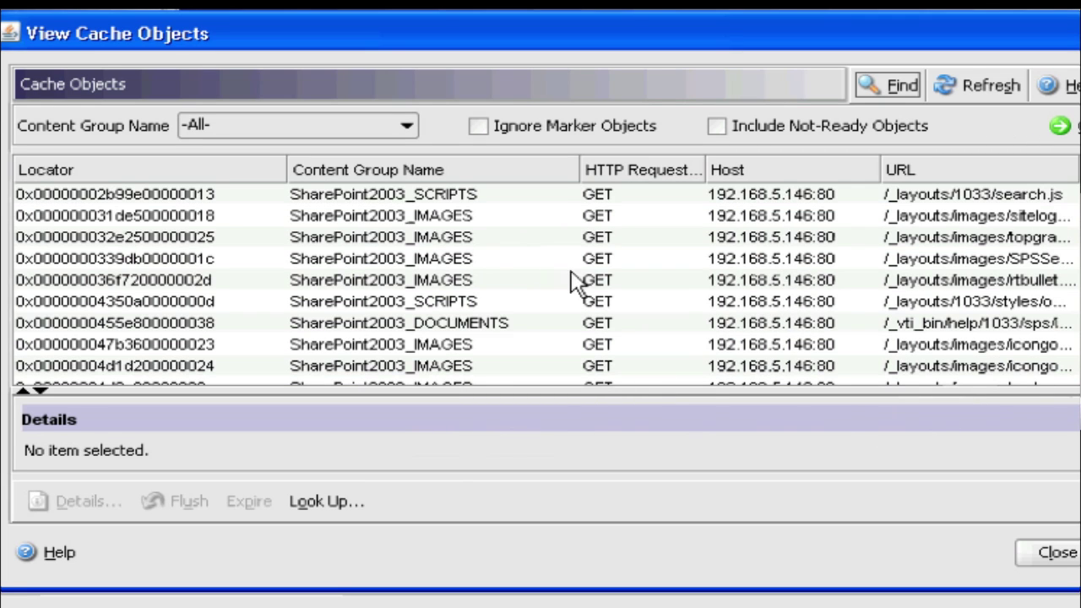
{"action": "scroll", "coordinate": [574, 282], "scroll_direction": "down", "scroll_amount": 3}
{"action": "left_click", "coordinate": [469, 222]}
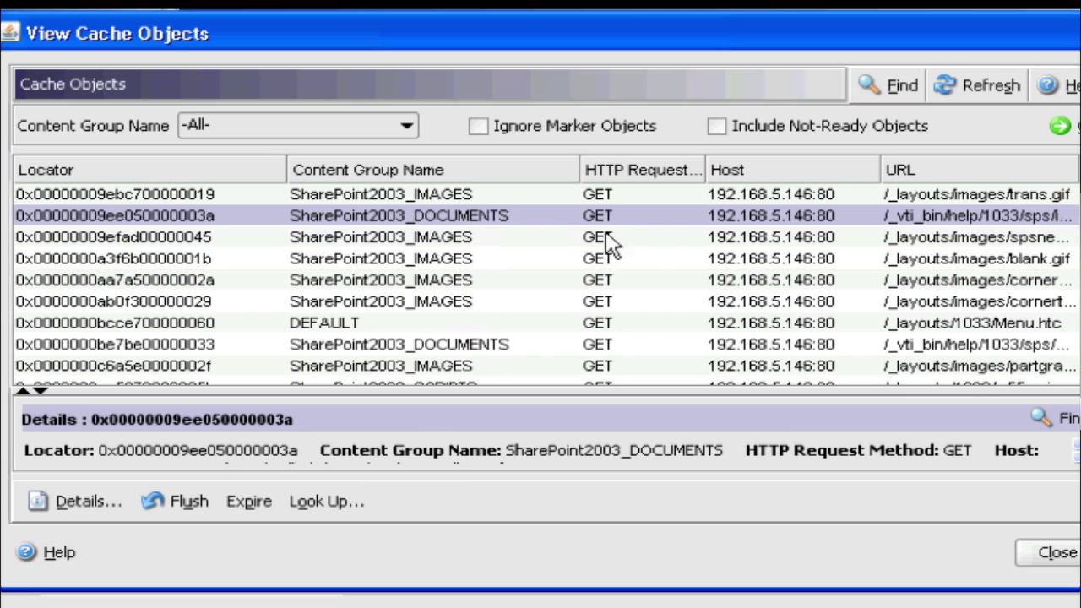
{"action": "scroll", "coordinate": [547, 279], "scroll_direction": "down", "scroll_amount": 3}
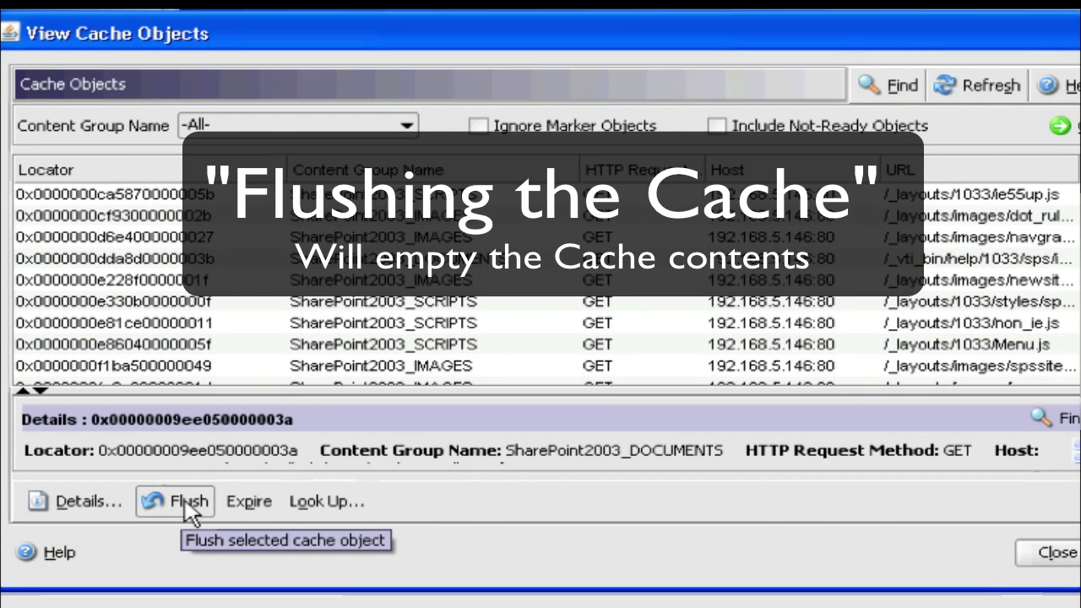
{"action": "left_click", "coordinate": [1054, 549]}
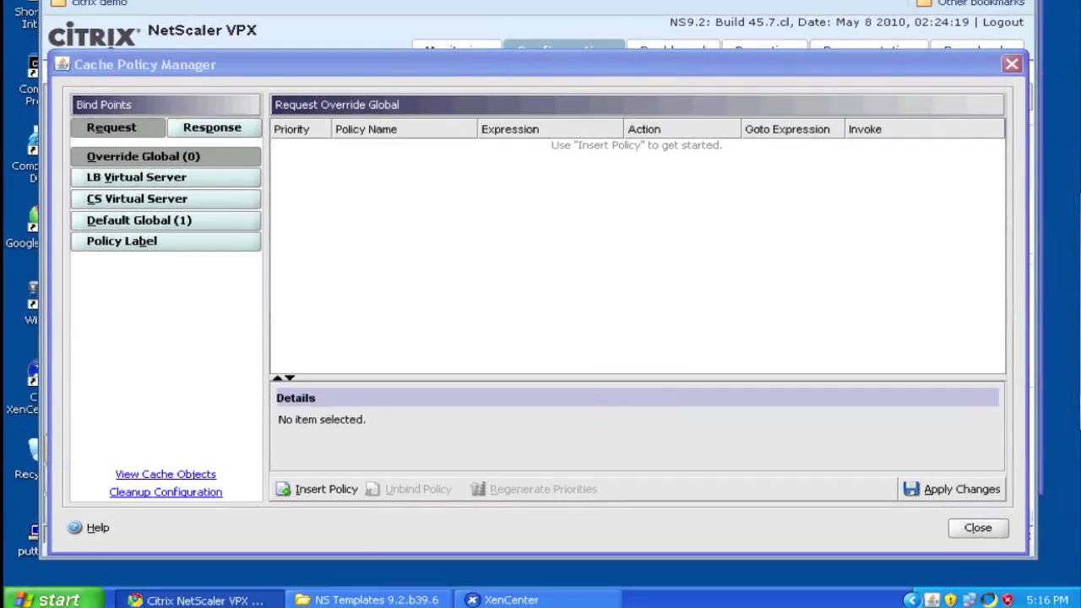
Launch Internet Explorer, start an HttpWatch capture, and browse to 192.168.5.146.
{"action": "left_click", "coordinate": [4, 604]}
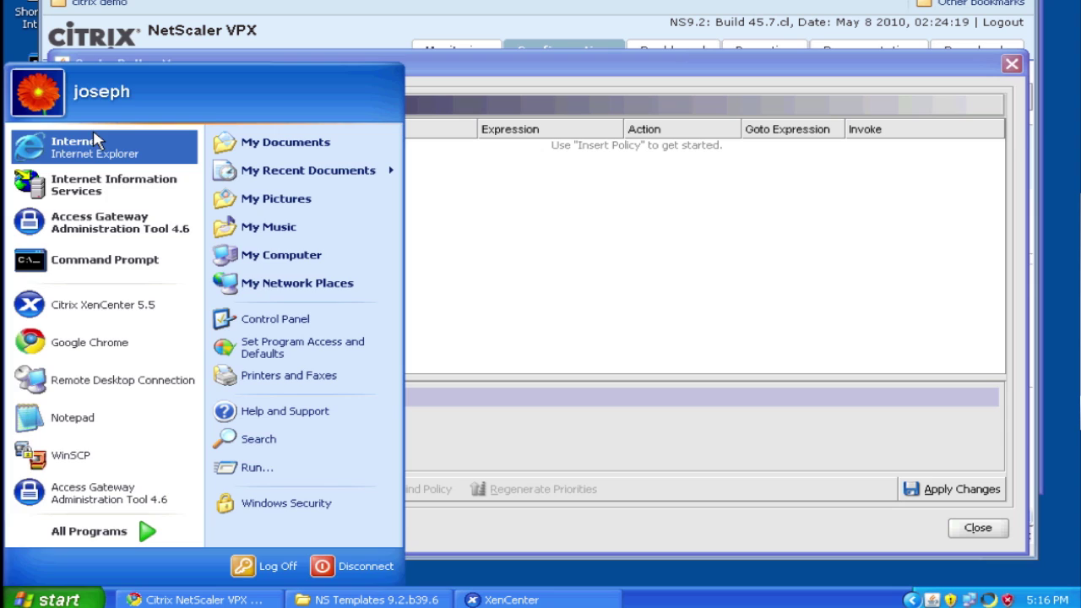
{"action": "left_click", "coordinate": [95, 141]}
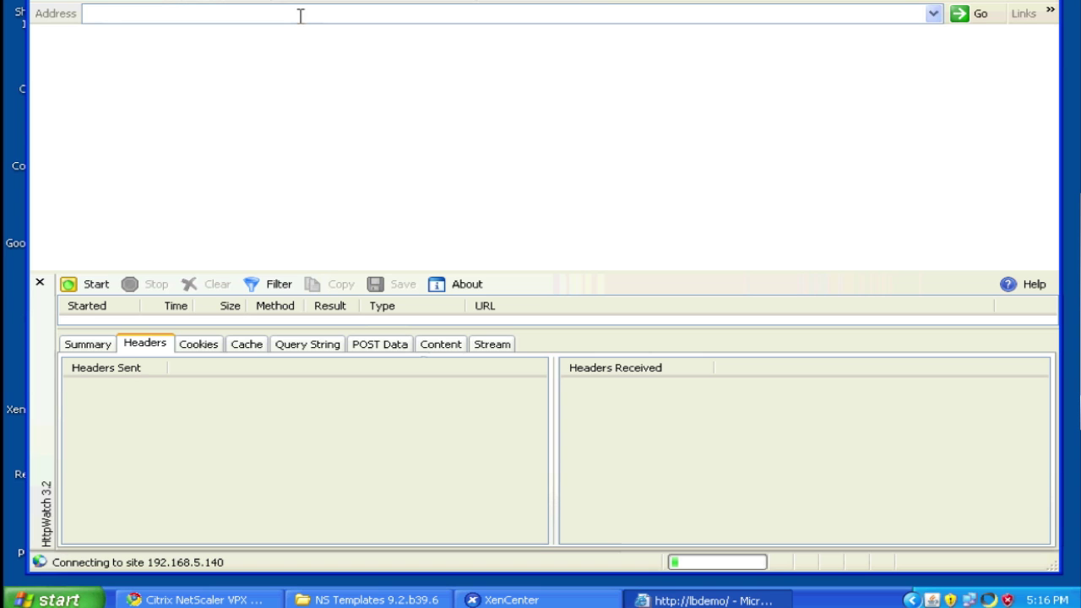
{"action": "left_click", "coordinate": [95, 285]}
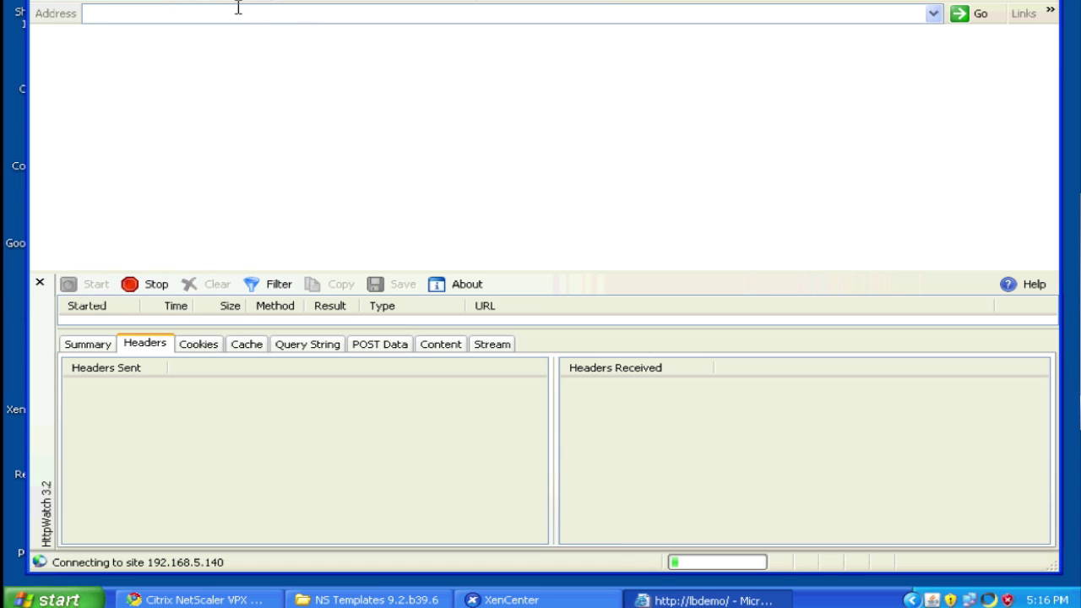
{"action": "left_click", "coordinate": [214, 14]}
{"action": "type", "text": "192"}
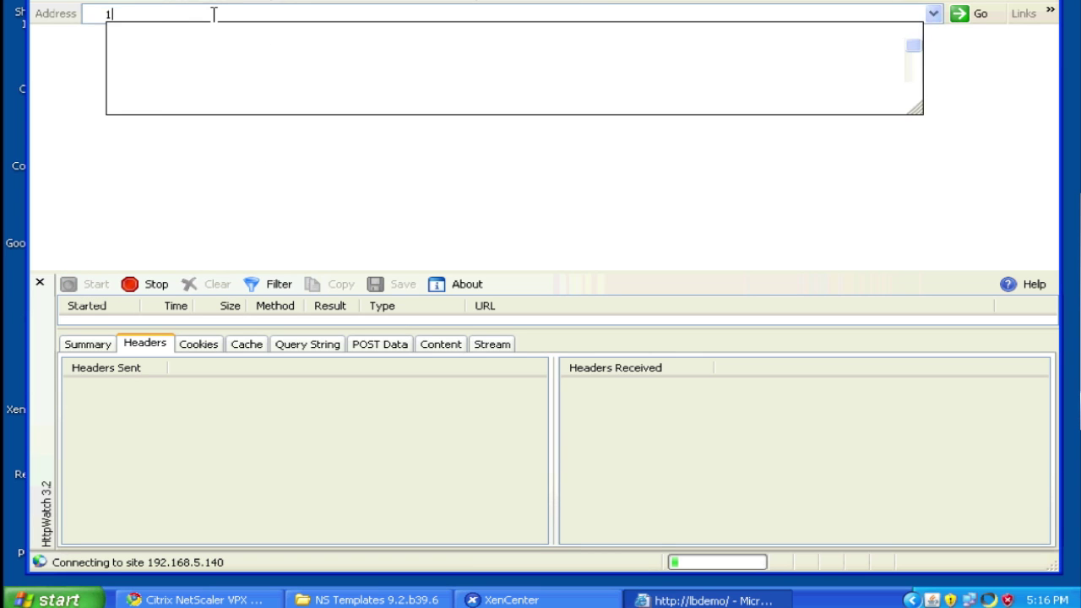
{"action": "type", "text": ".16"}
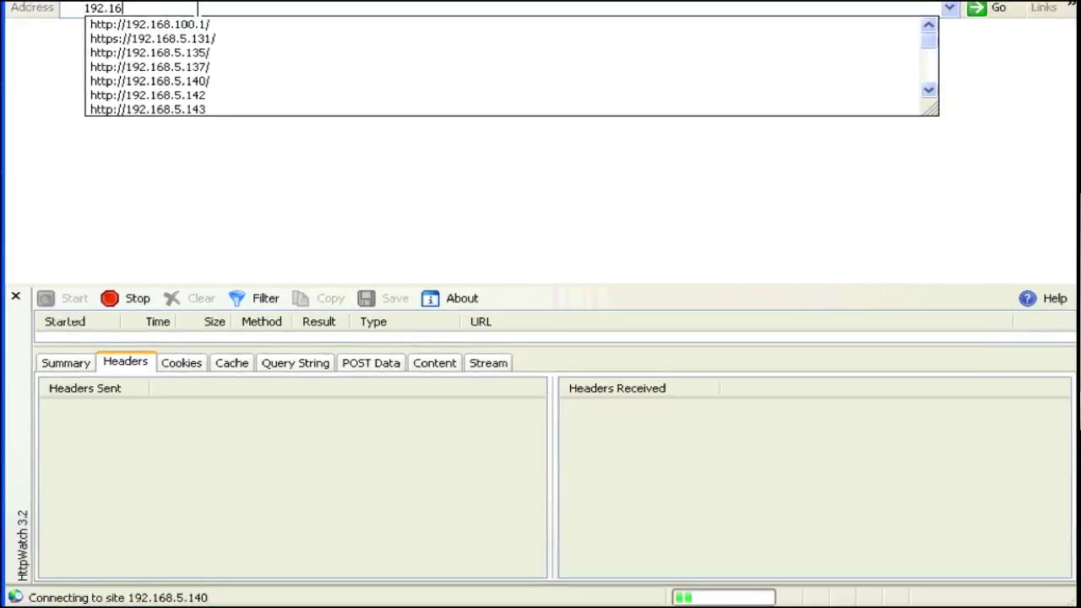
{"action": "type", "text": "8."}
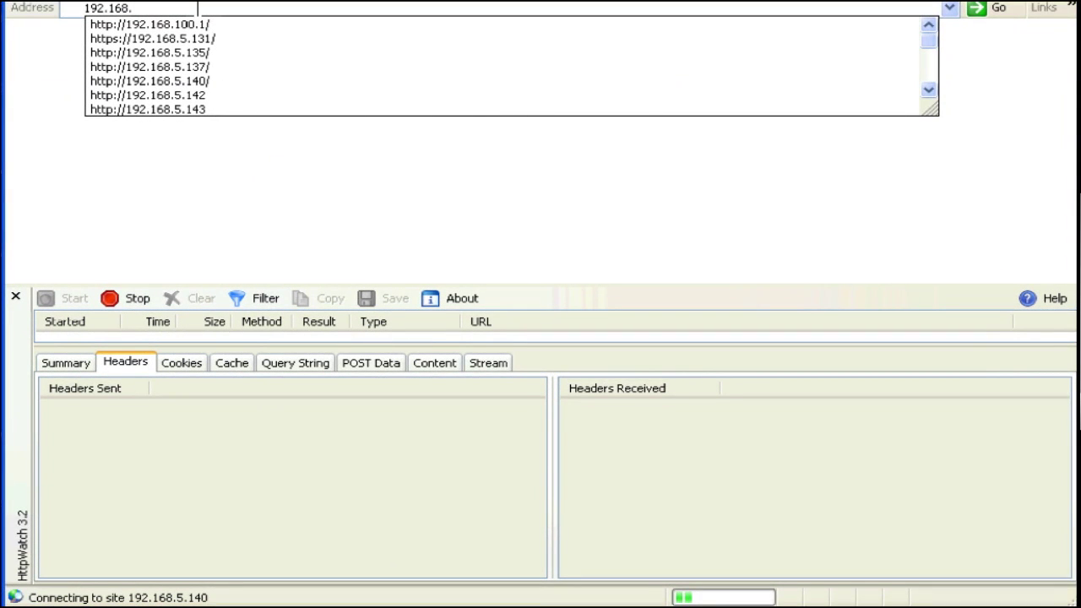
{"action": "type", "text": "5.1"}
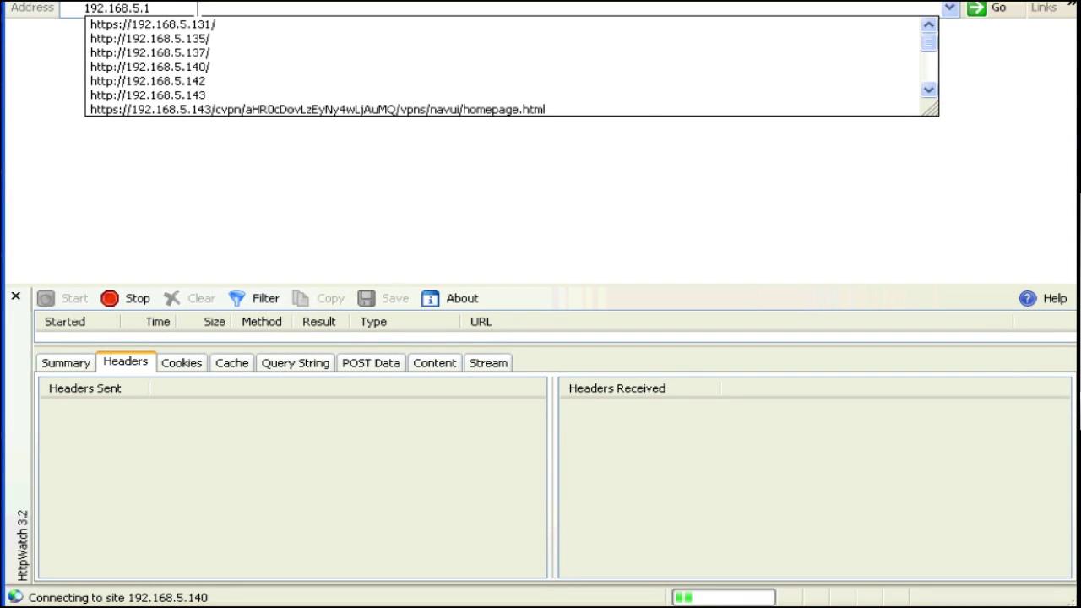
{"action": "type", "text": "46"}
{"action": "key", "text": "Return"}
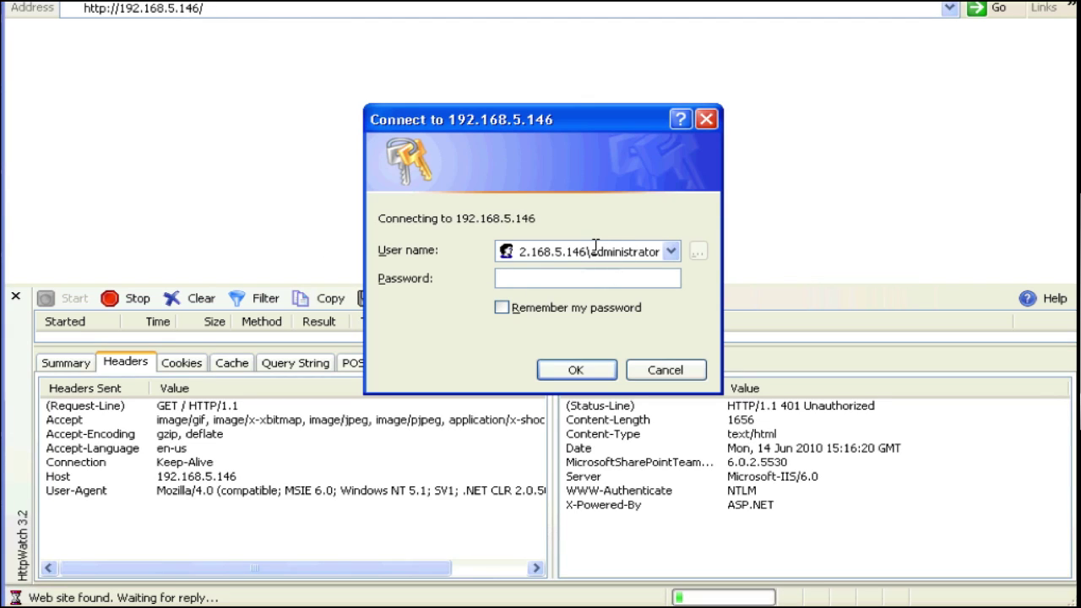
Sign in after removing the 192.168.5.146\ prefix from the user name and entering the account password.
{"action": "left_click", "coordinate": [595, 244]}
{"action": "left_click_drag", "start_coordinate": [596, 245], "coordinate": [456, 251]}
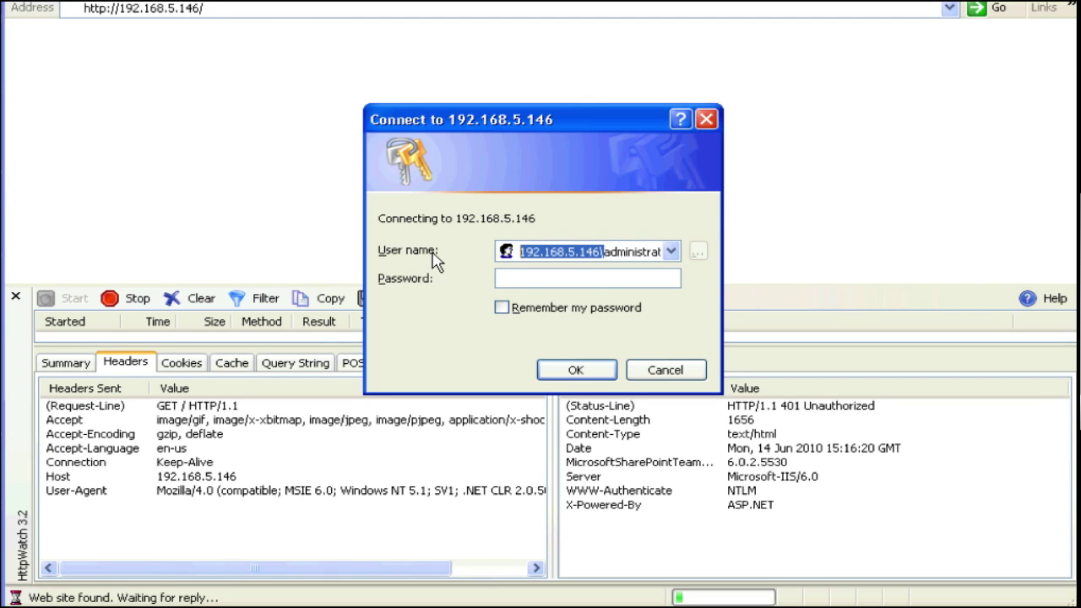
{"action": "key", "text": "BackSpace"}
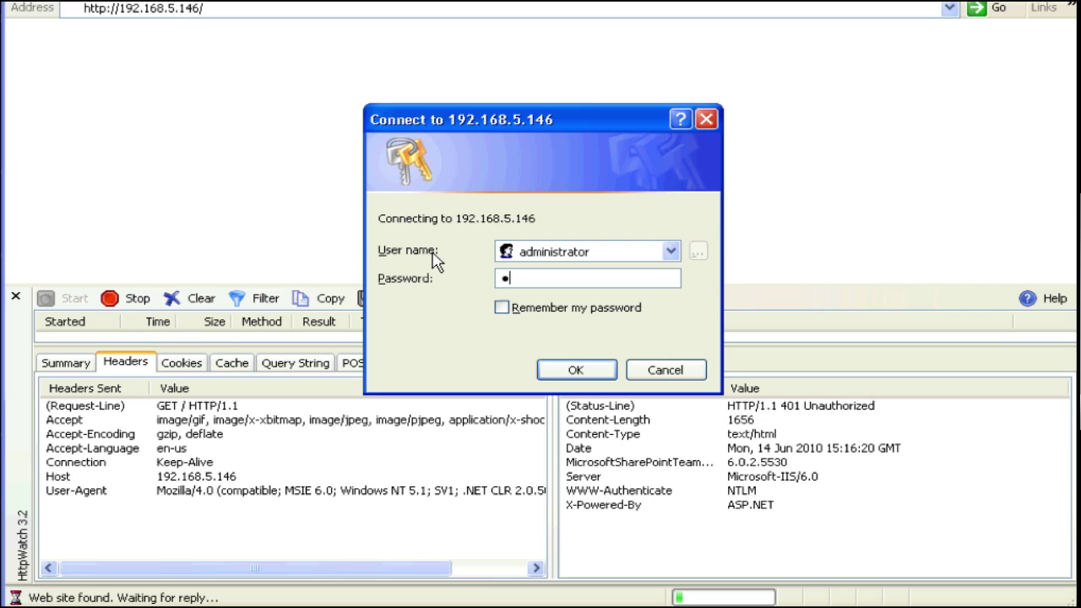
{"action": "type", "text": "••••••••"}
{"action": "key", "text": "Return"}
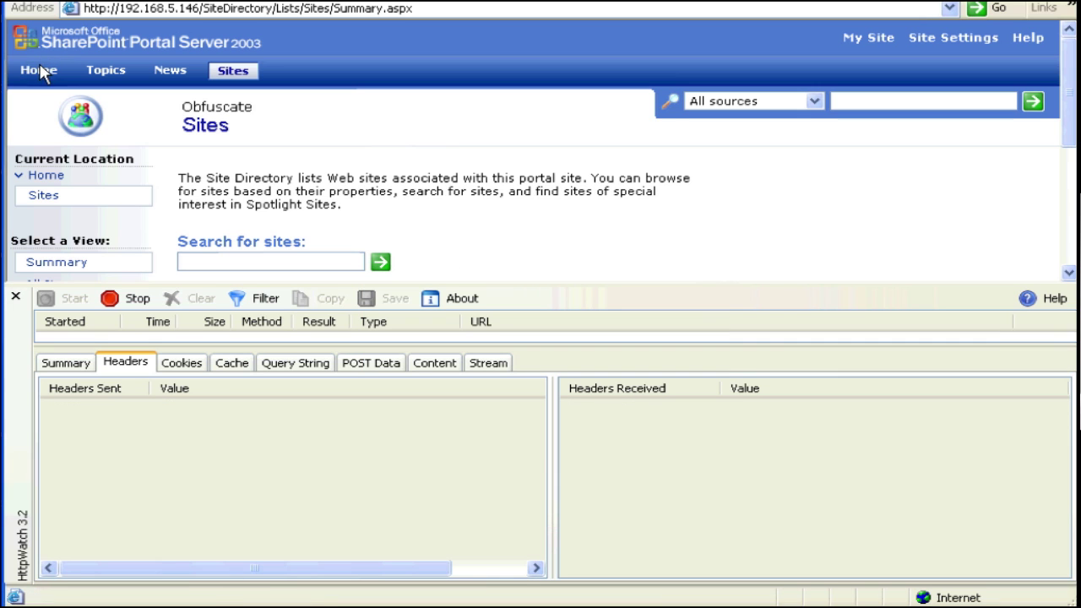
Load the portal Home page and check that its Content-Encoding response header reads gzip.
{"action": "left_click", "coordinate": [40, 72]}
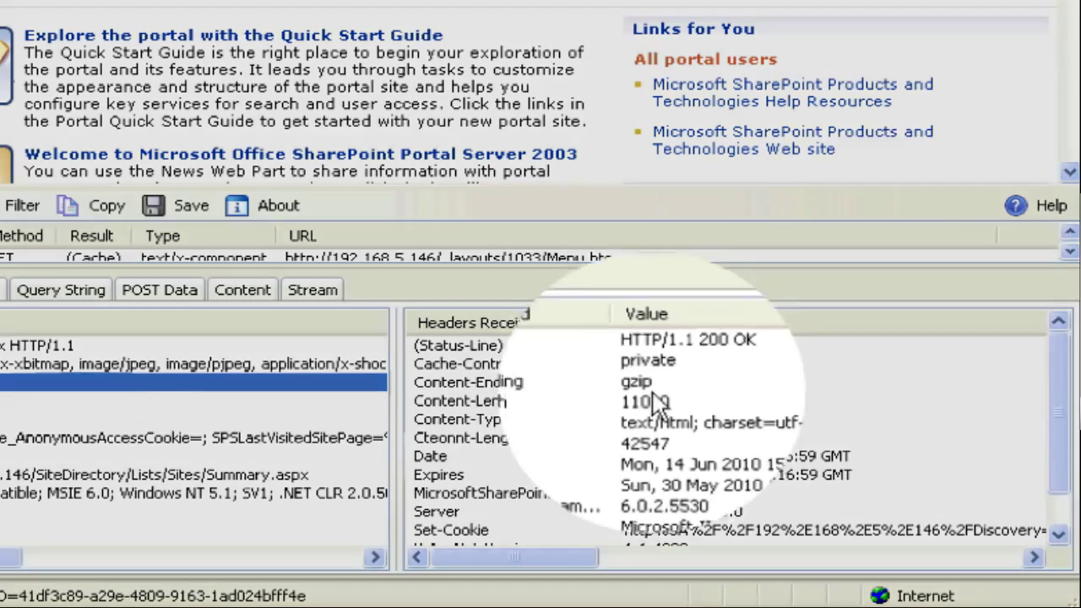
{"action": "left_click", "coordinate": [490, 383]}
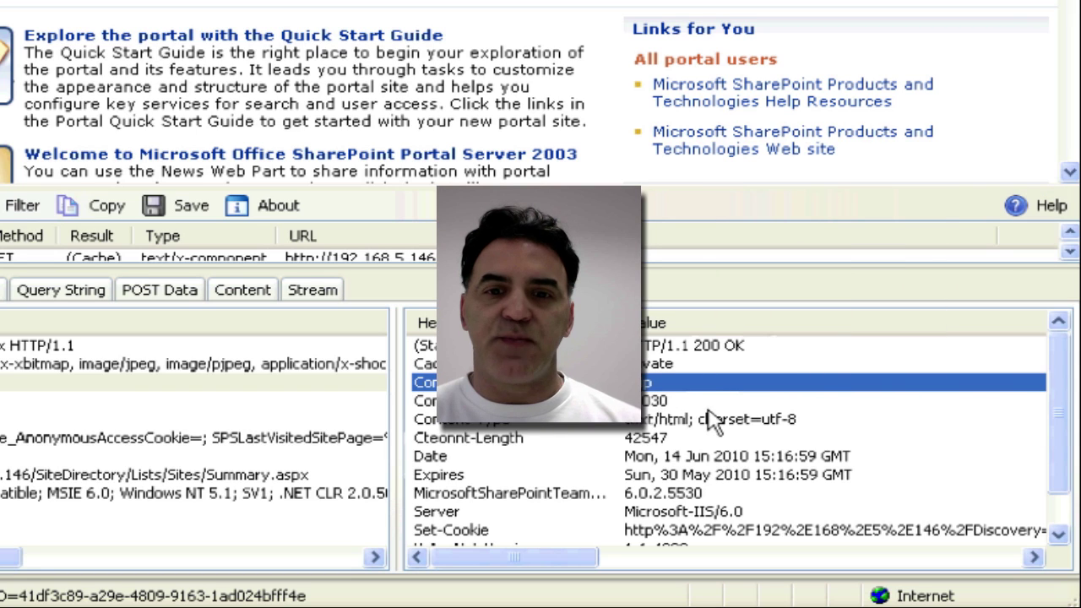
{"action": "scroll", "coordinate": [713, 420], "scroll_direction": "down", "scroll_amount": 1}
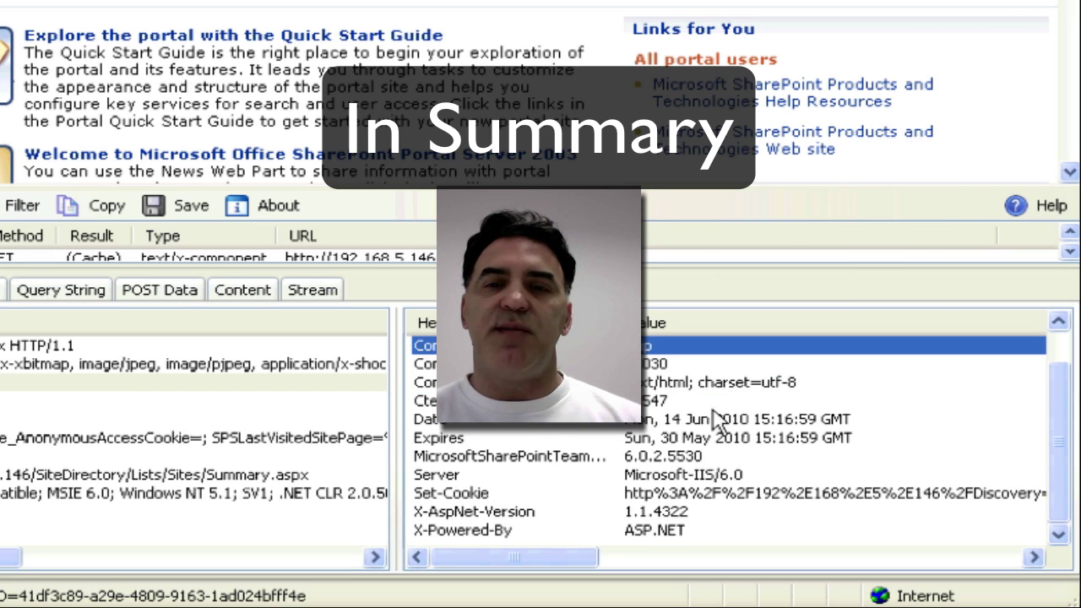